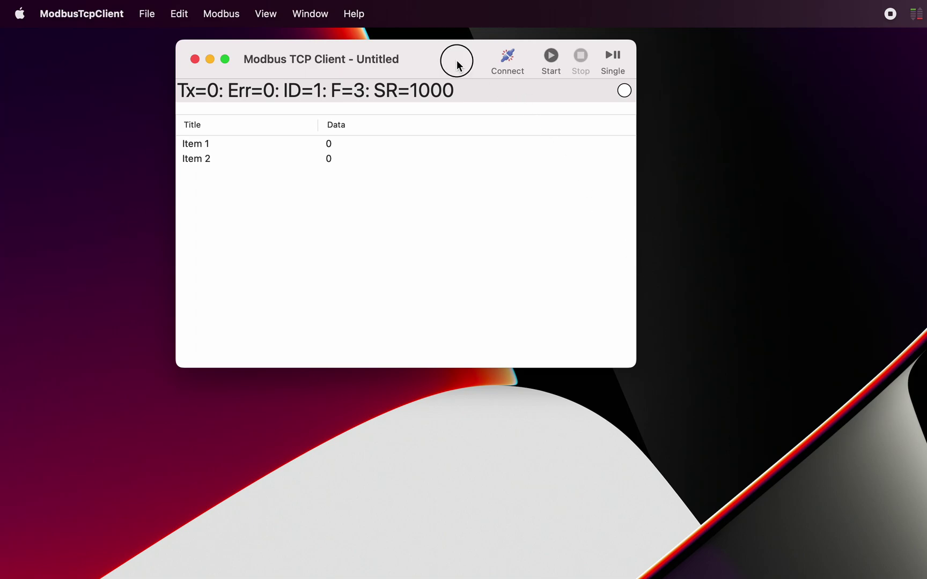
Move the untitled ModbusTcpClient window aside on the desktop
left_click_drag(457, 65, 496, 60)
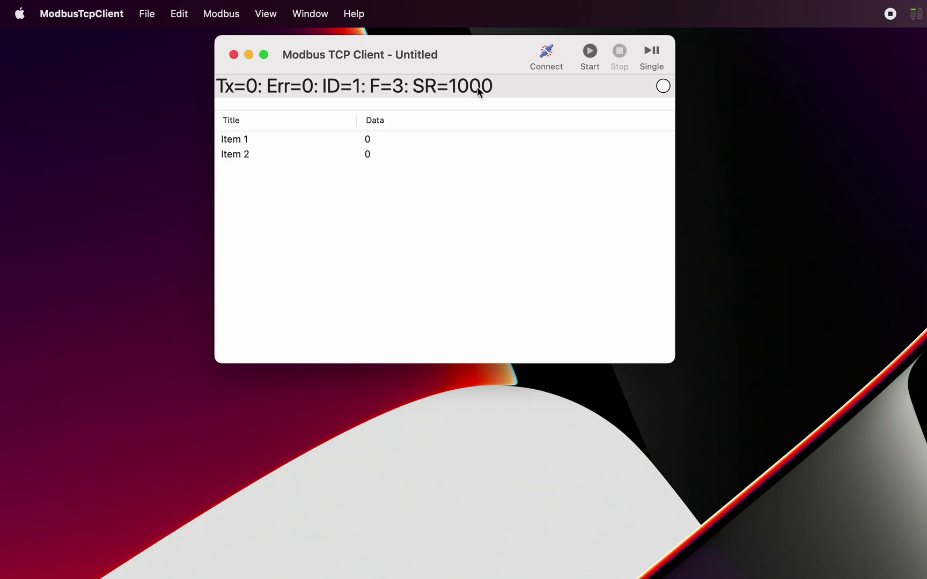
double_click(509, 87)
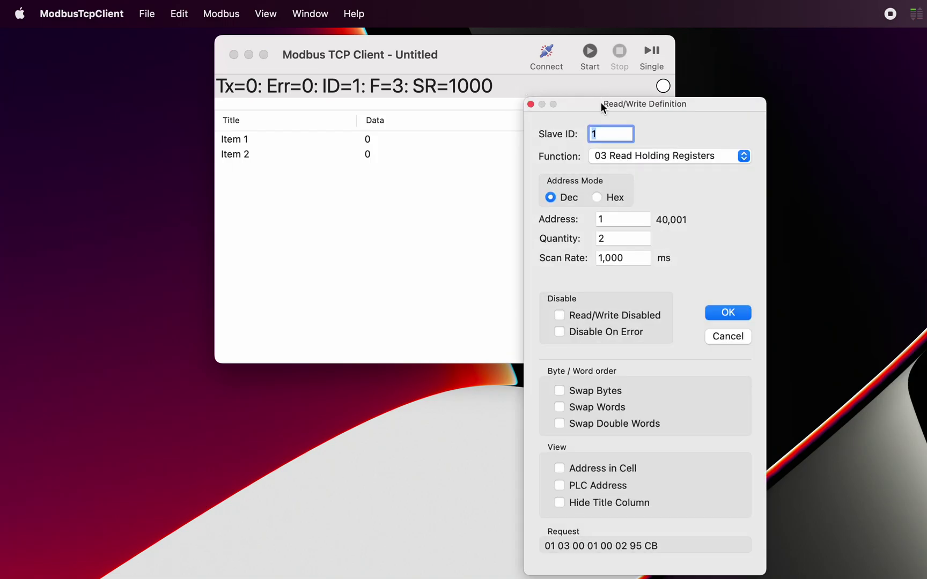
left_click_drag(602, 103, 559, 62)
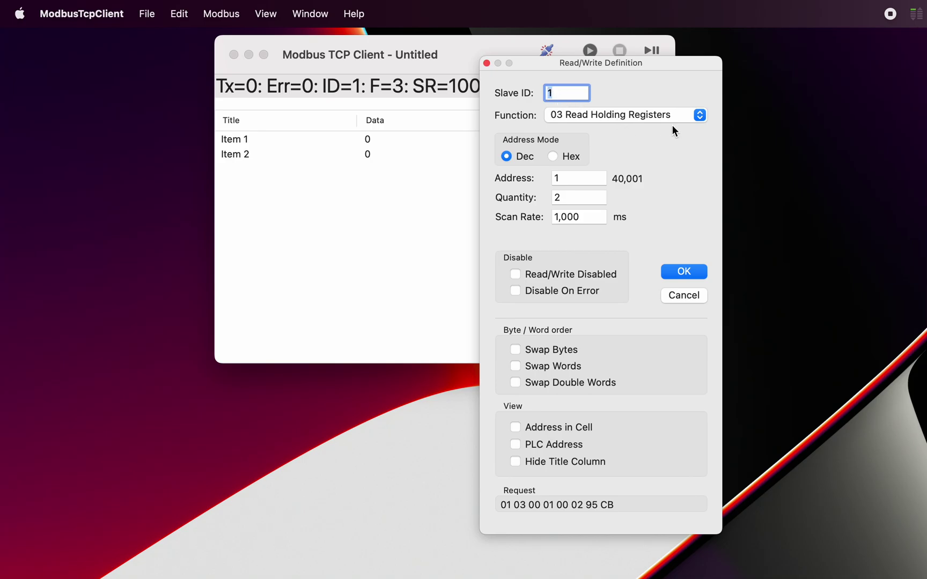
left_click(700, 116)
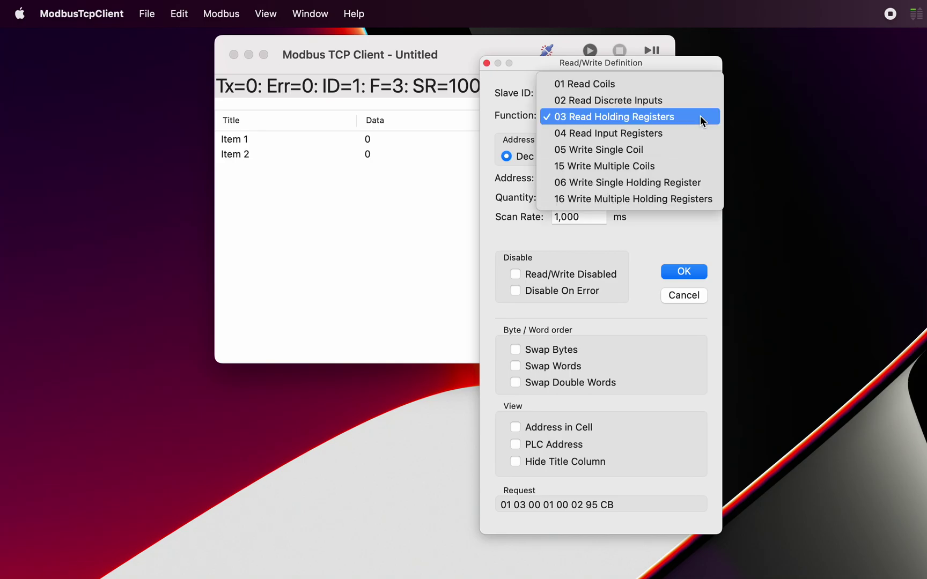
left_click(639, 118)
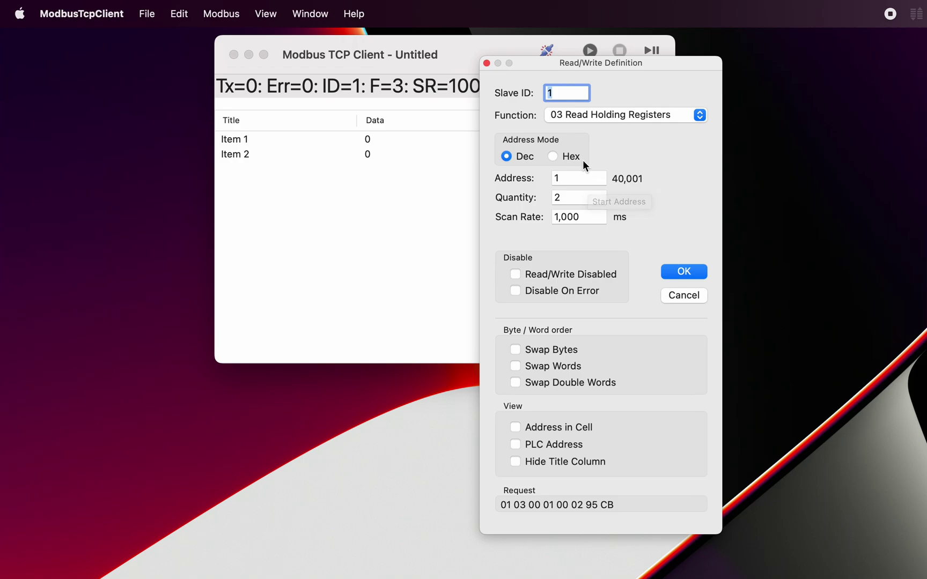
Toggle the start address between hex and decimal, and keep function 03 Read Holding Registers
left_click(553, 156)
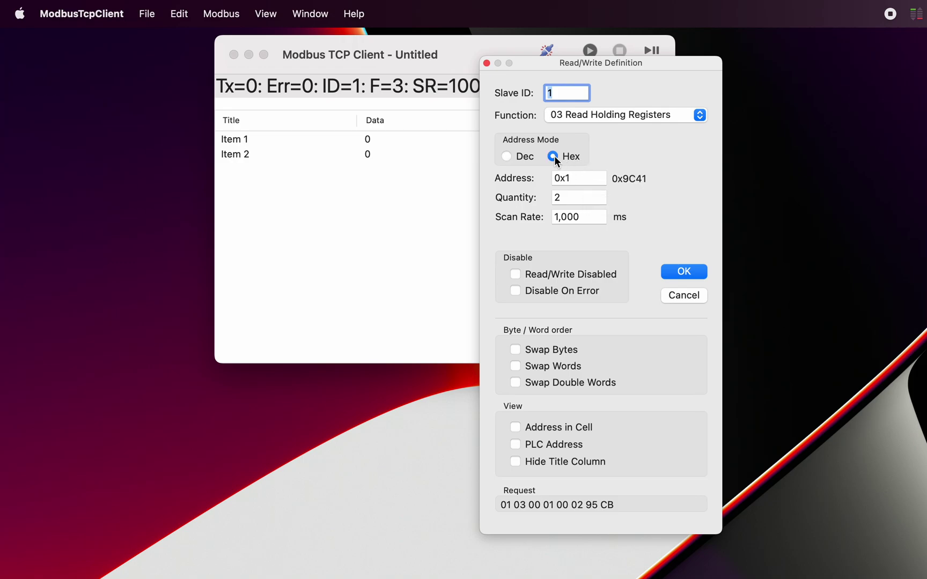
left_click(508, 157)
mouse_move(618, 179)
left_click(700, 116)
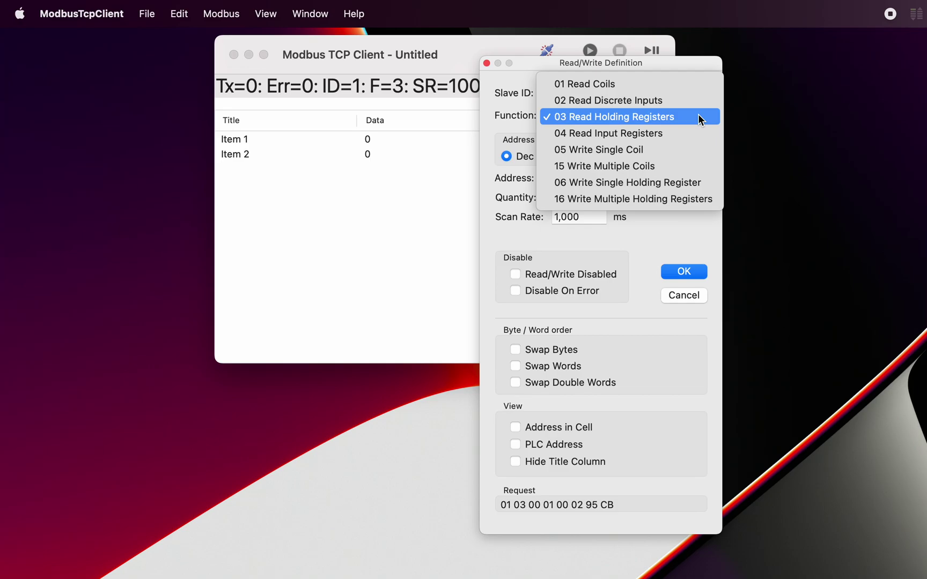
left_click(678, 102)
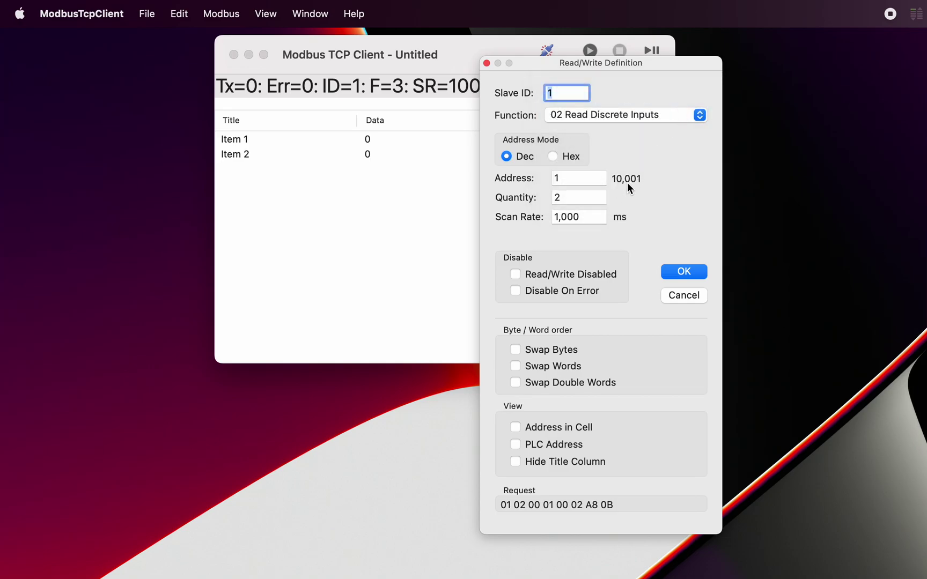
left_click(699, 117)
left_click(685, 134)
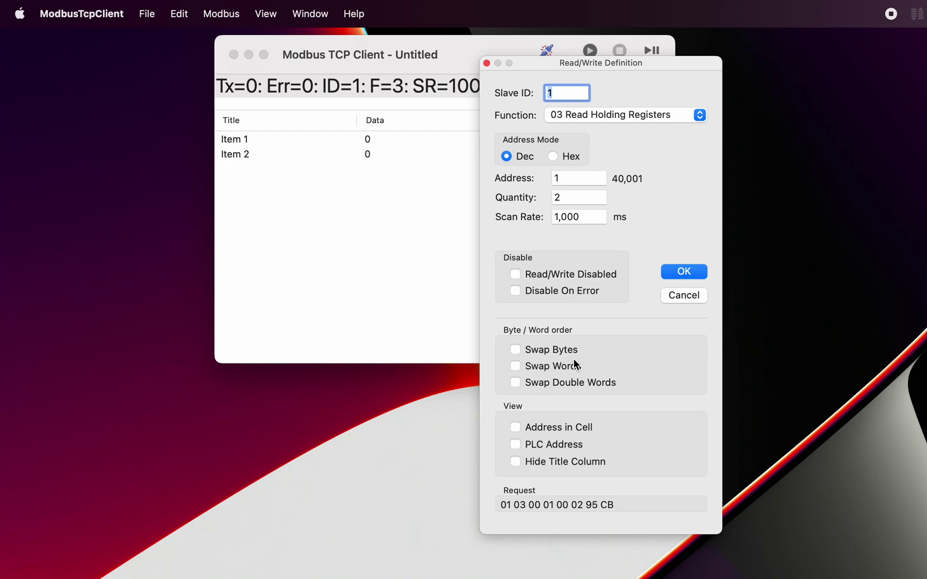
Set Quantity to 4 and apply the read definition
double_click(578, 197)
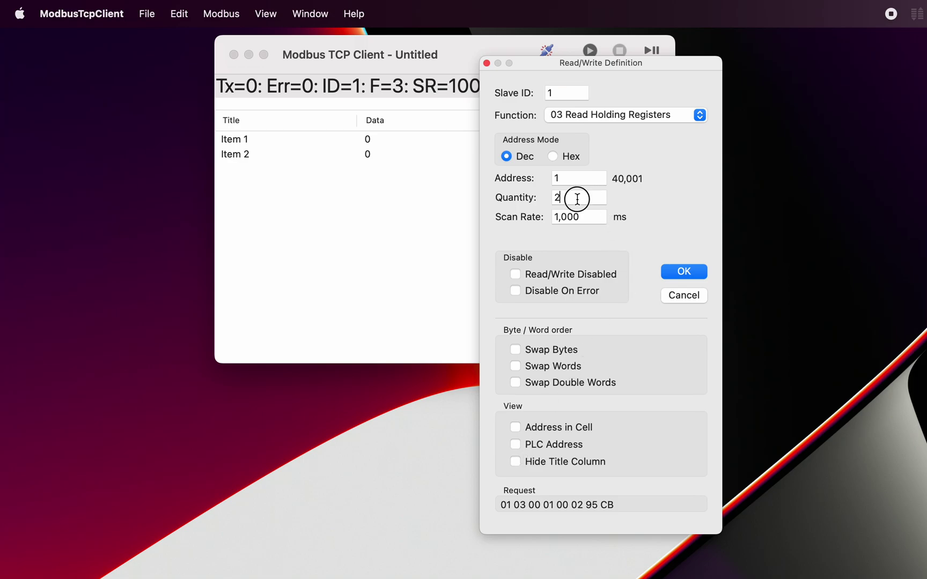
type("4")
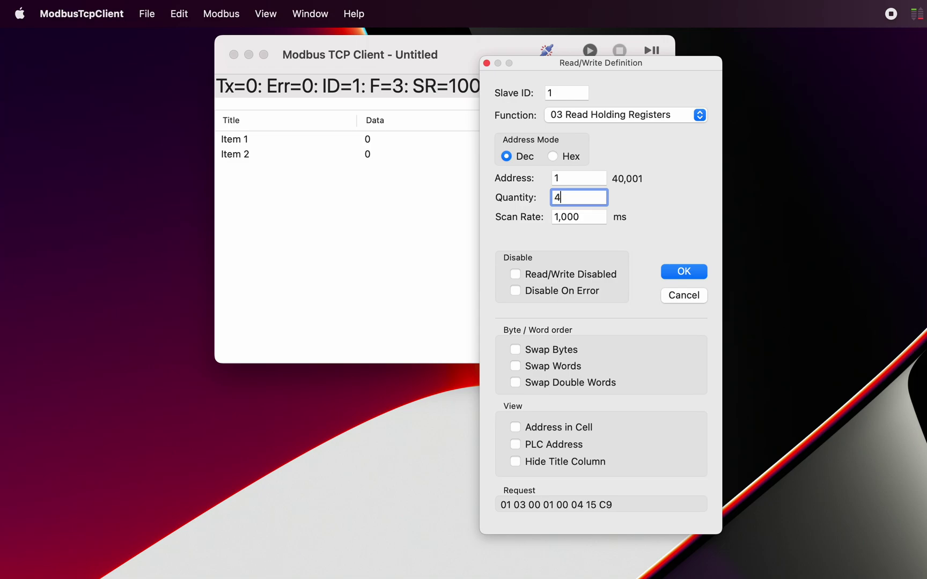
left_click(685, 271)
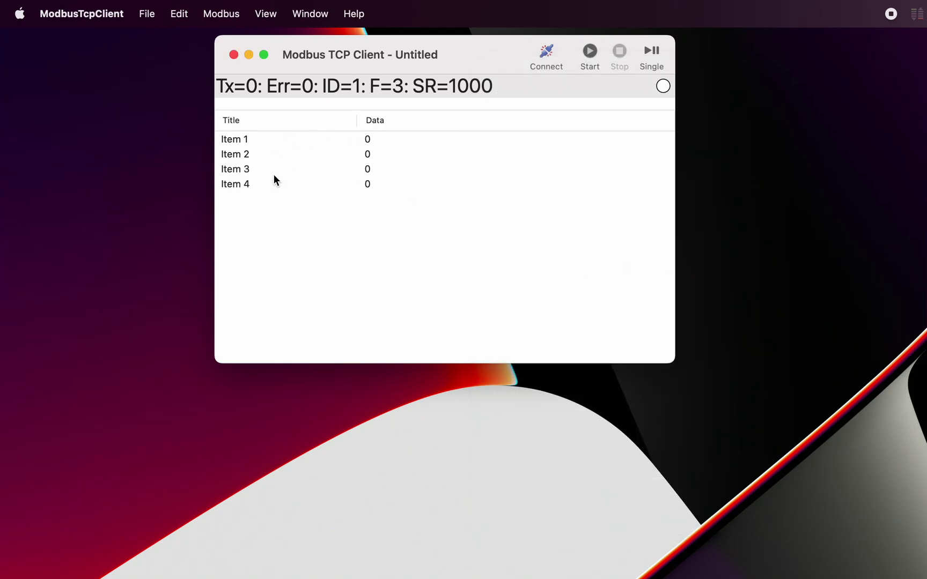
Retitle the Item 1 row 'Test Register 1' without sending a write
left_click(240, 140)
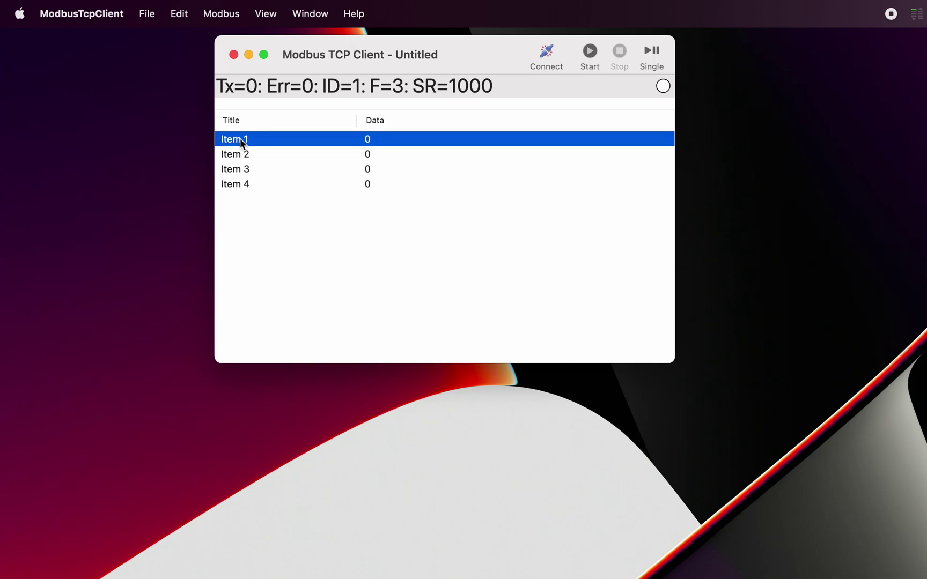
double_click(241, 140)
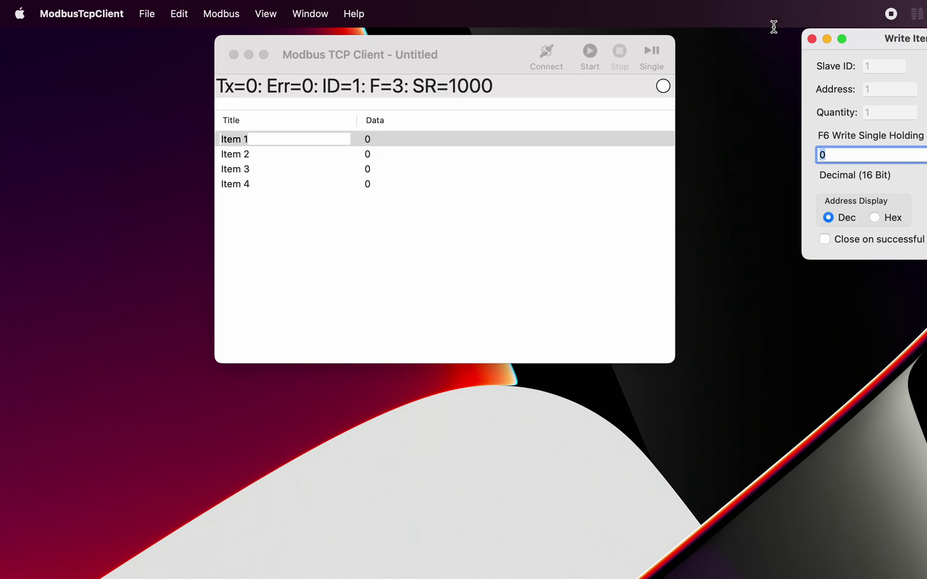
left_click_drag(873, 39, 745, 47)
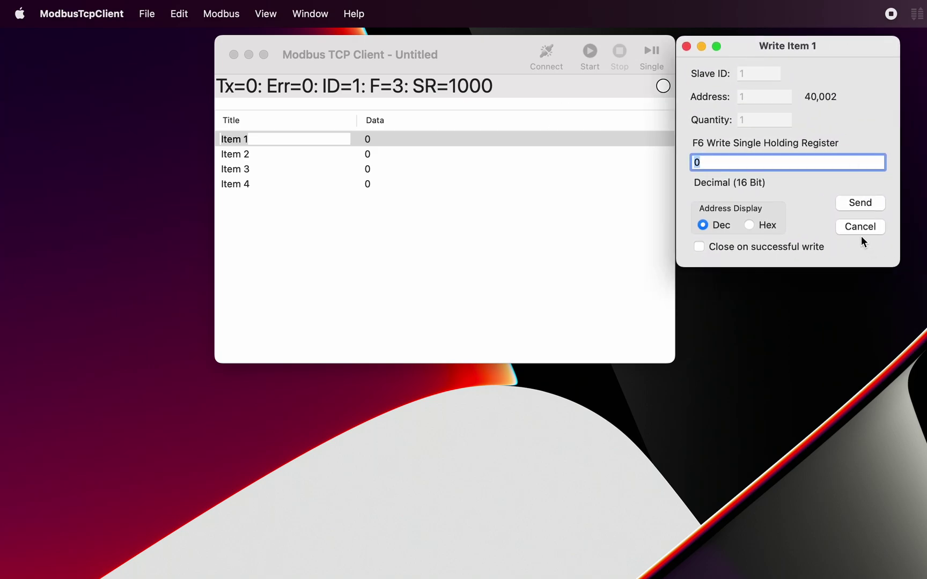
left_click(859, 228)
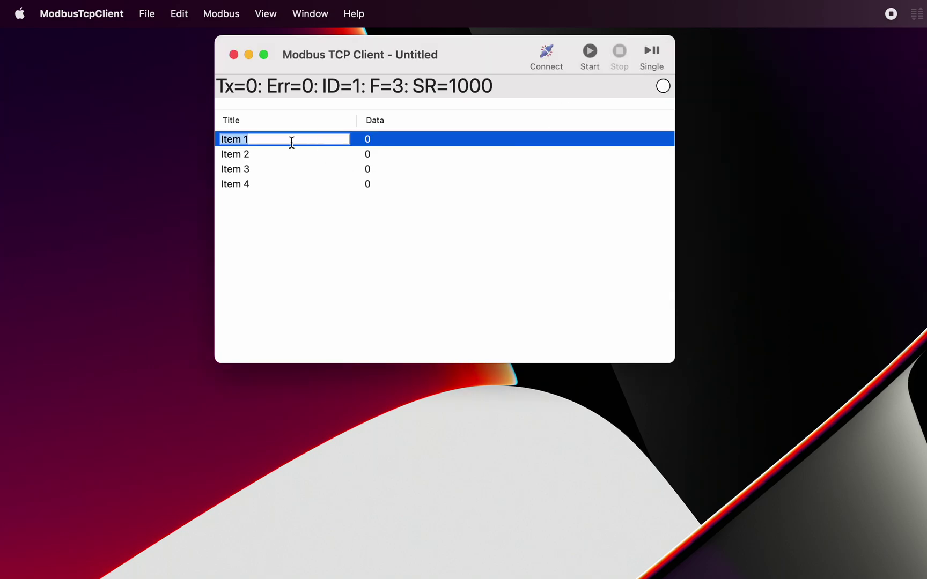
type("Test Register 1")
key("Return")
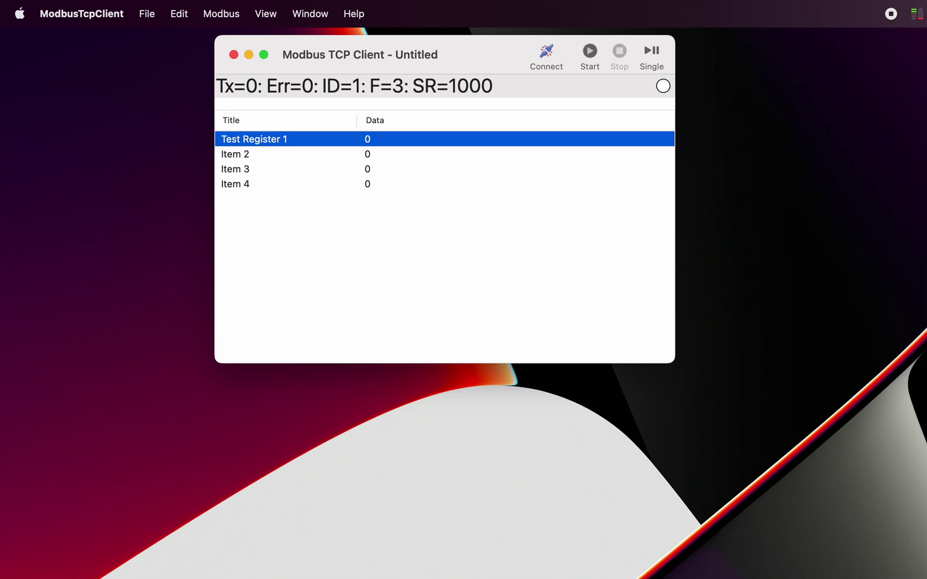
Select the Item 2–4 rows in turn and move the client window left
left_click(241, 154)
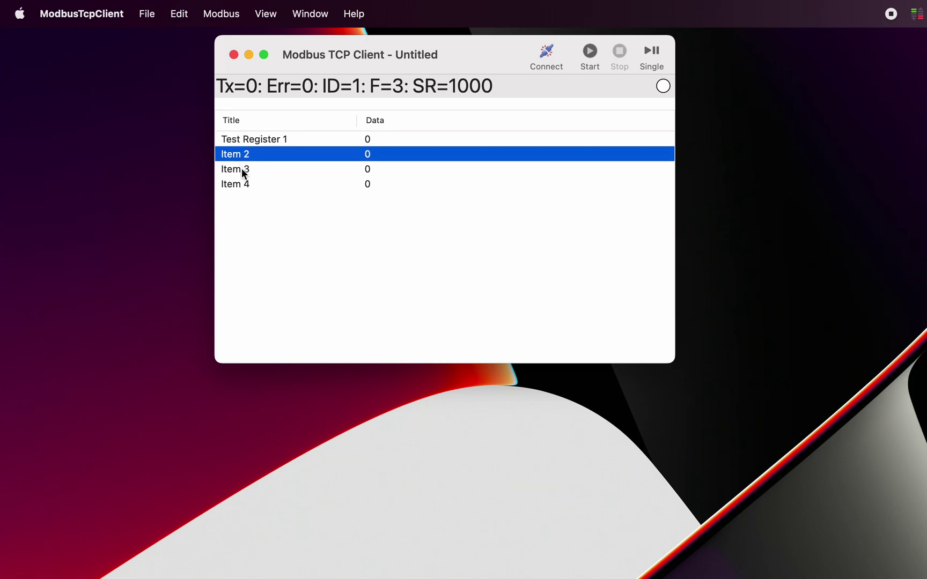
left_click(242, 169)
left_click(240, 186)
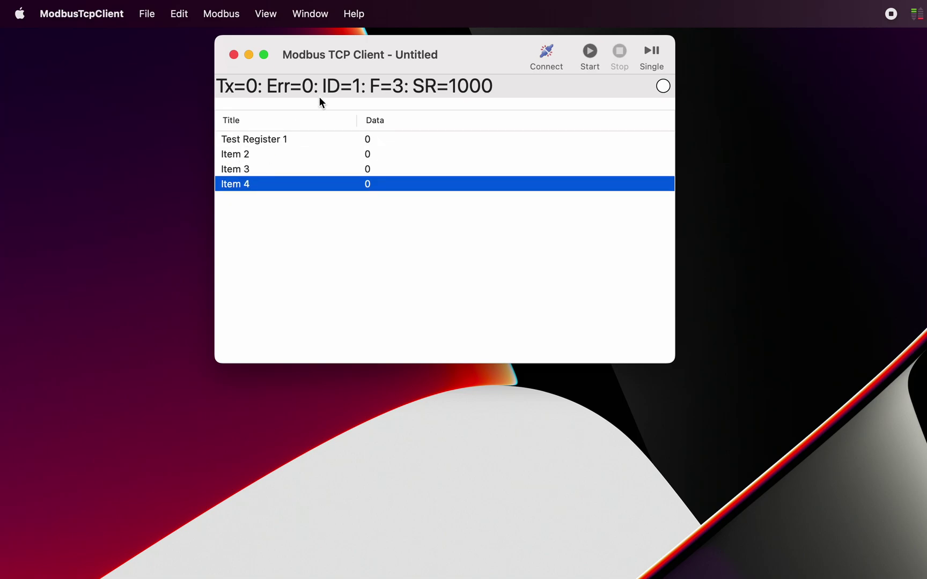
left_click_drag(474, 52, 401, 52)
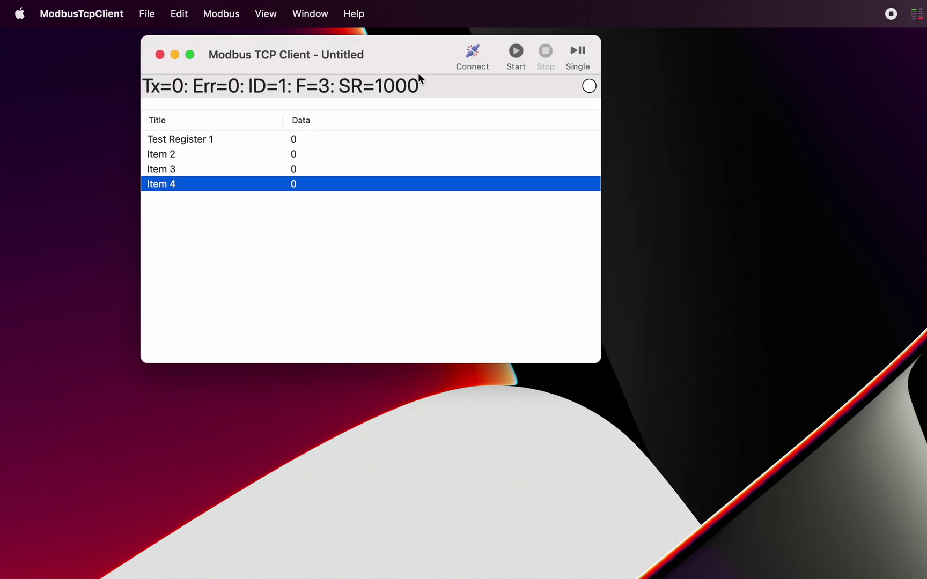
left_click_drag(427, 53, 406, 53)
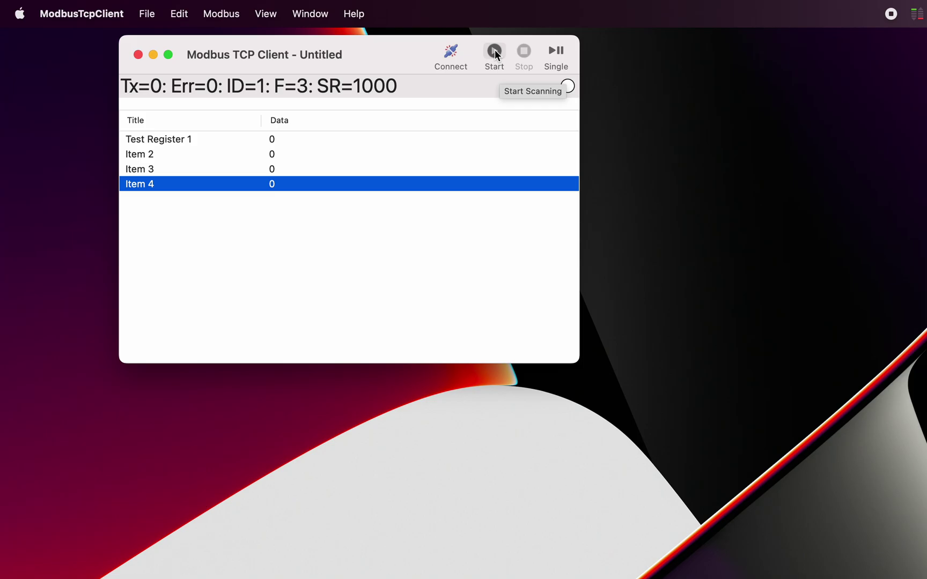
key("super+comma")
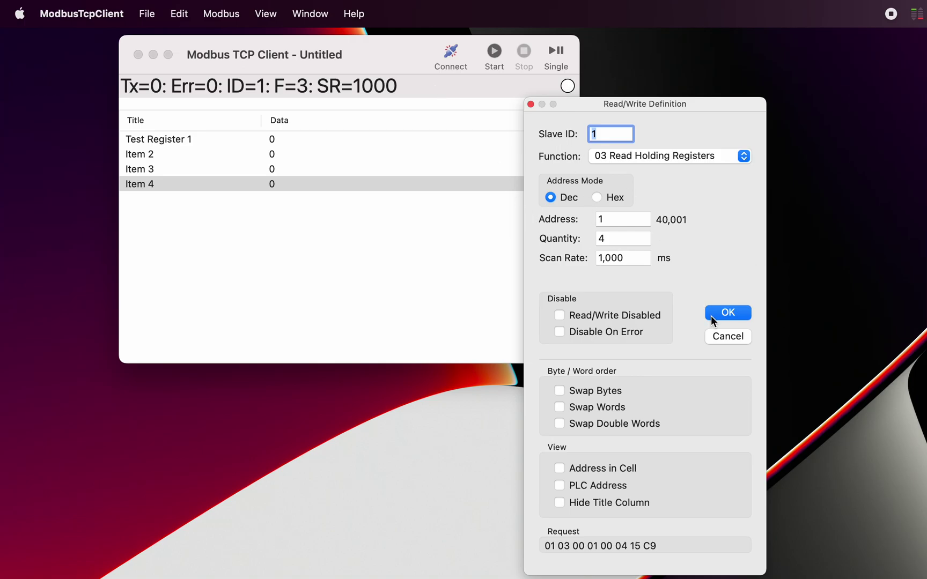
left_click(728, 314)
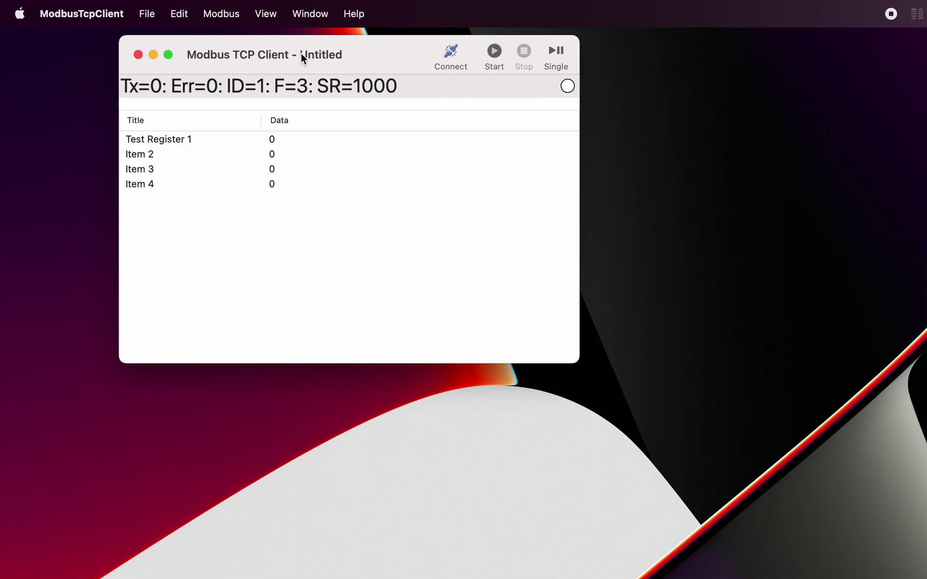
left_click(81, 20)
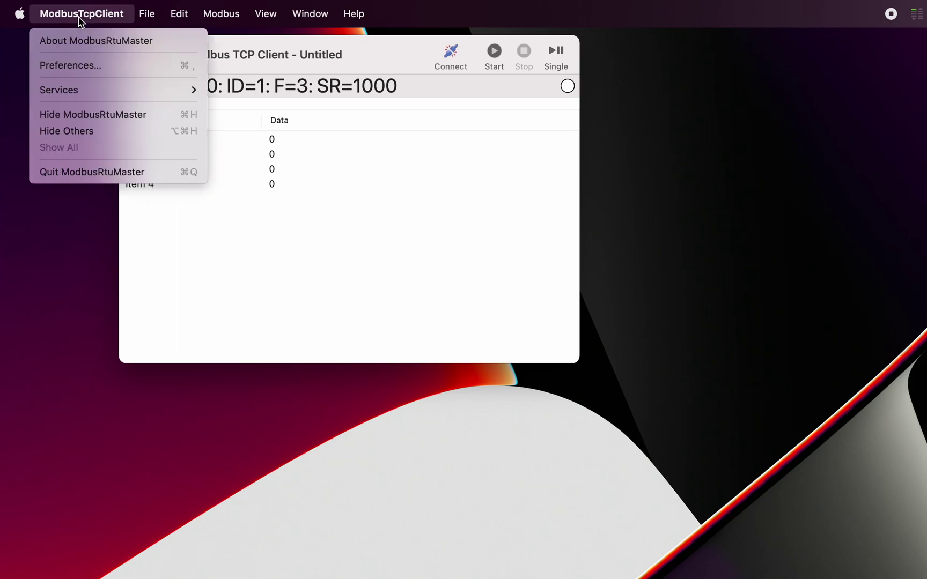
left_click(82, 58)
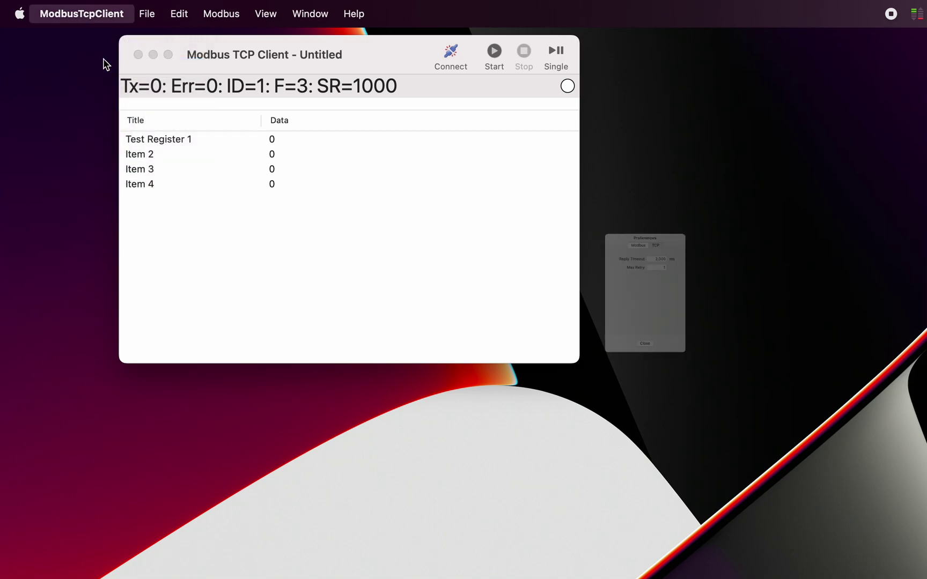
left_click_drag(592, 148, 246, 103)
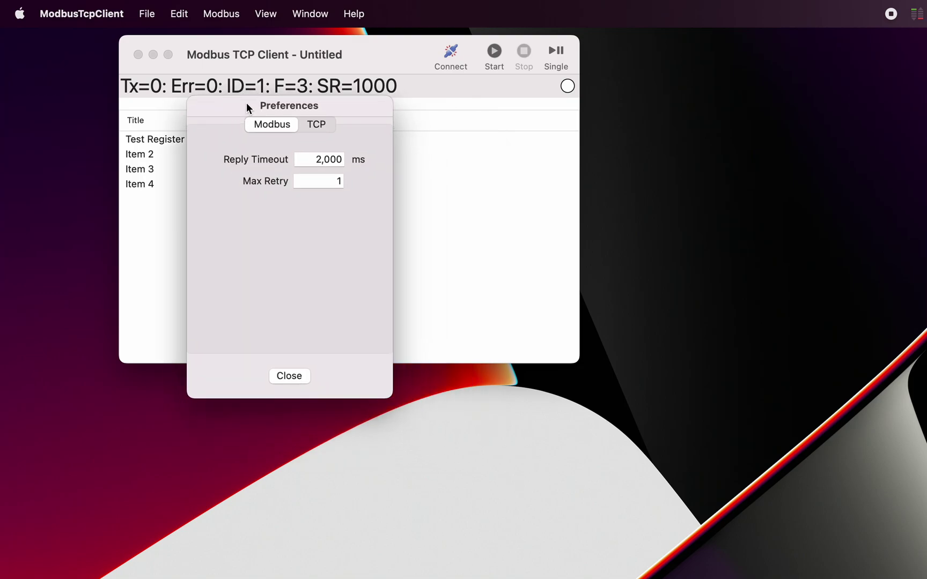
left_click(316, 125)
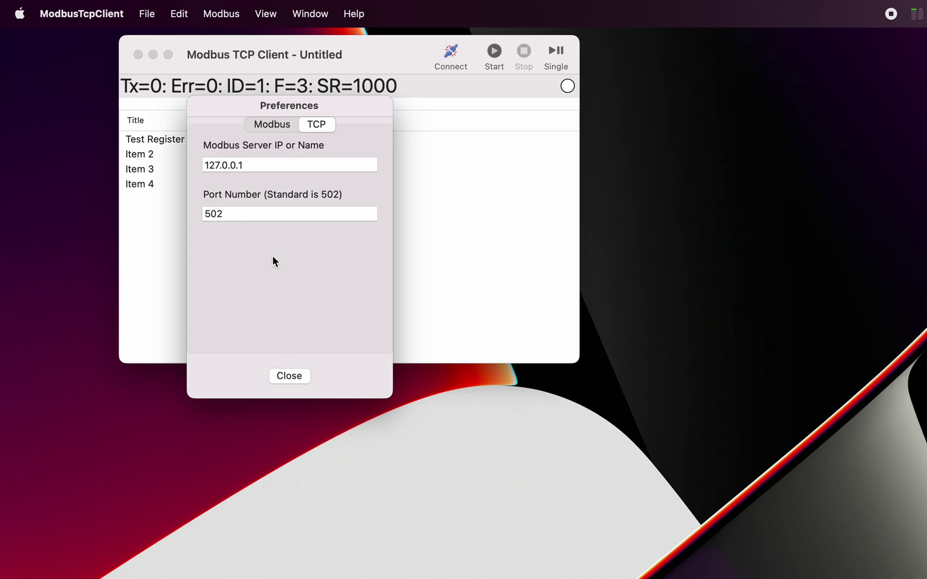
left_click(280, 126)
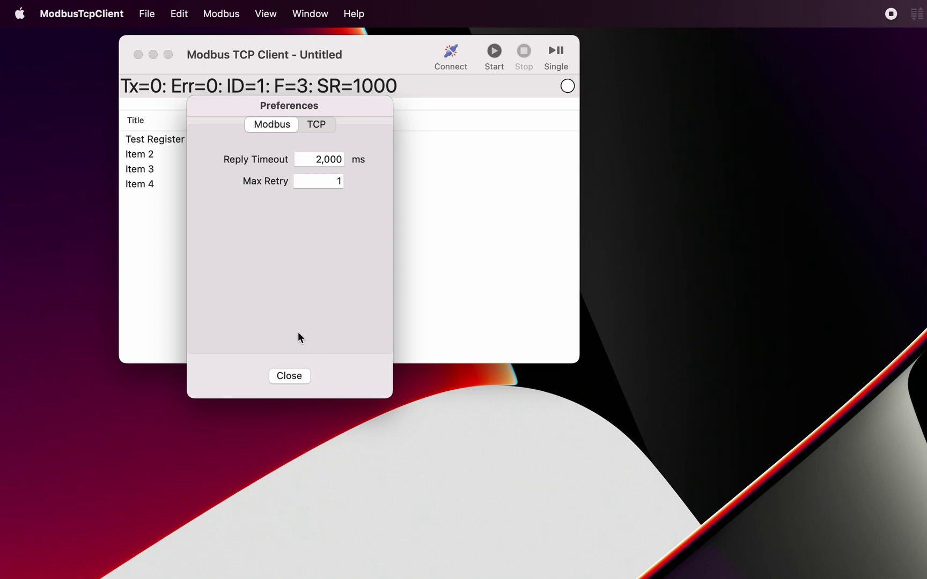
Close Preferences, shift the client window left and bring Modbus Server Pro onscreen
left_click(290, 376)
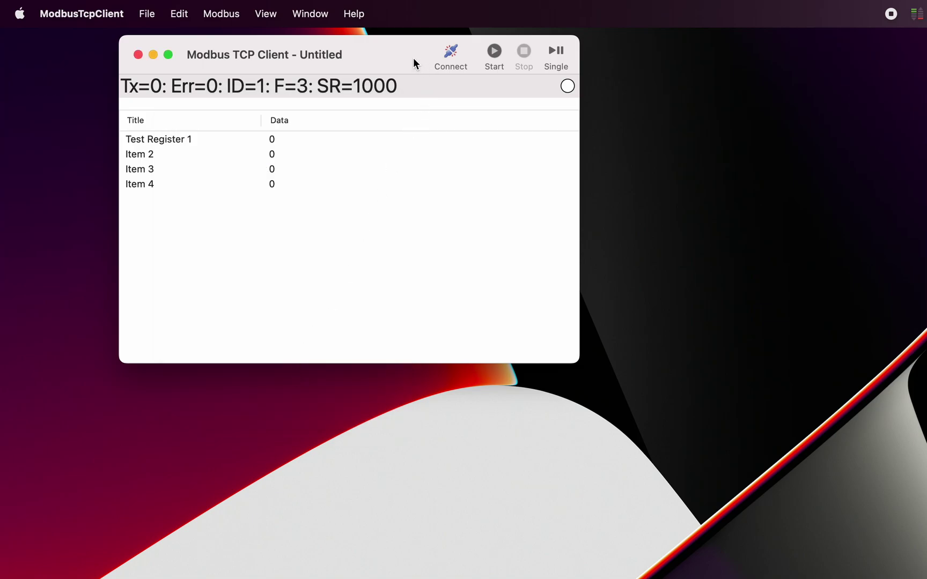
left_click_drag(398, 54, 345, 55)
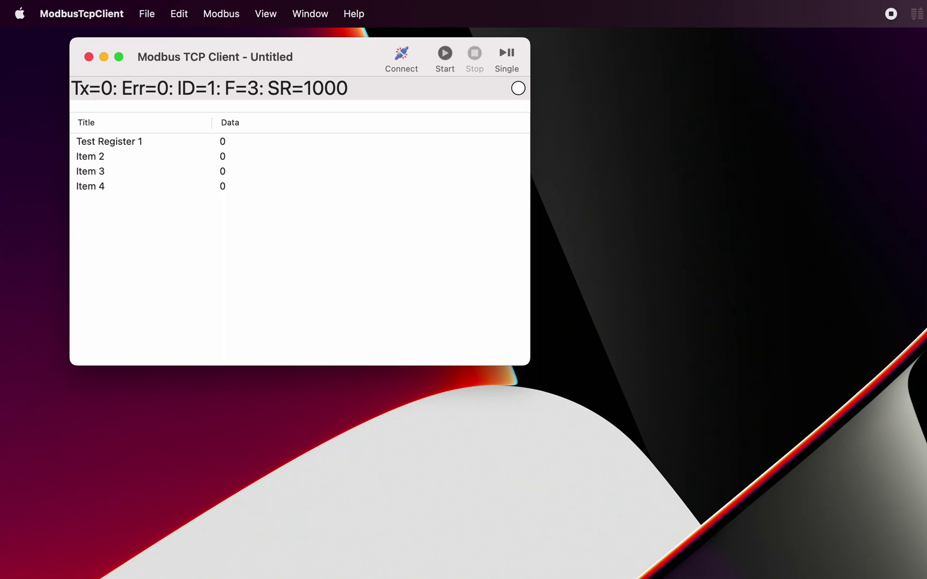
left_click_drag(926, 64, 810, 39)
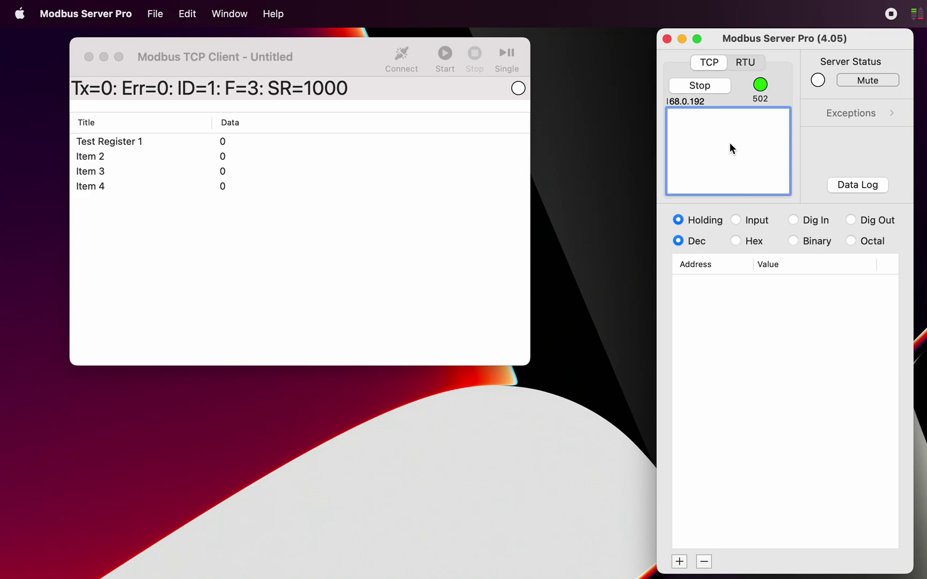
Settle the server window (port 502) beside the client, then bring the client forward
left_click_drag(770, 43, 770, 44)
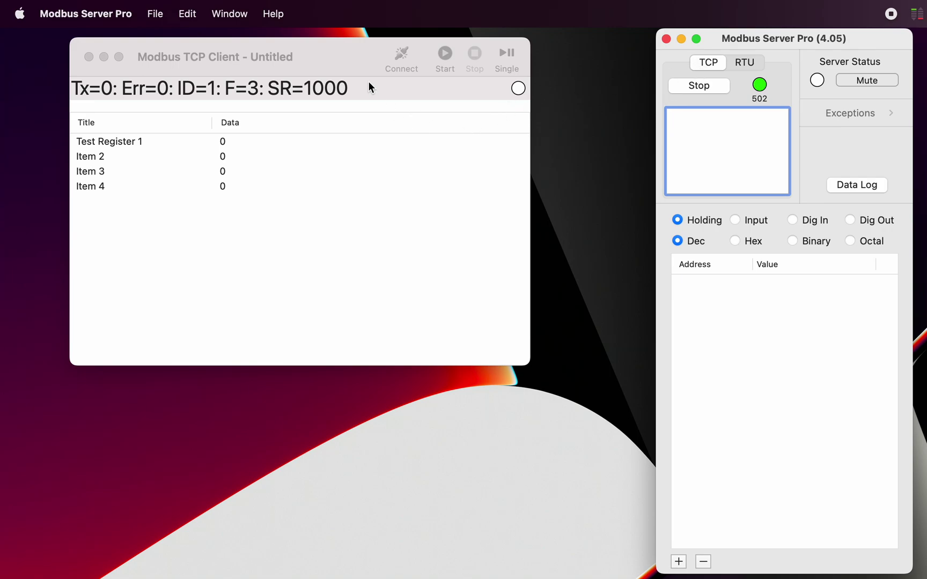
left_click(324, 59)
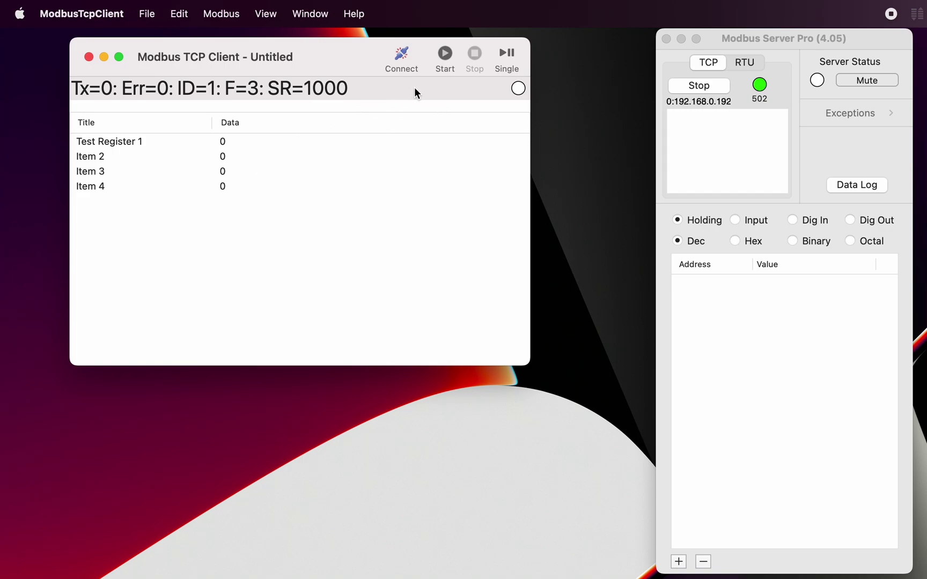
Connect and perform two single reads, all four registers returning 0 (Tx=2, Err=0)
left_click(513, 57)
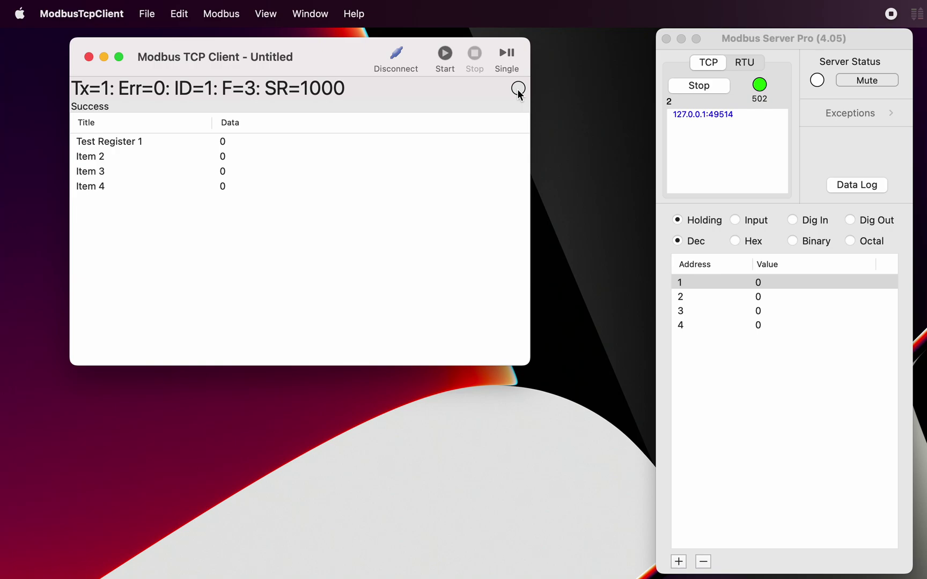
left_click(511, 57)
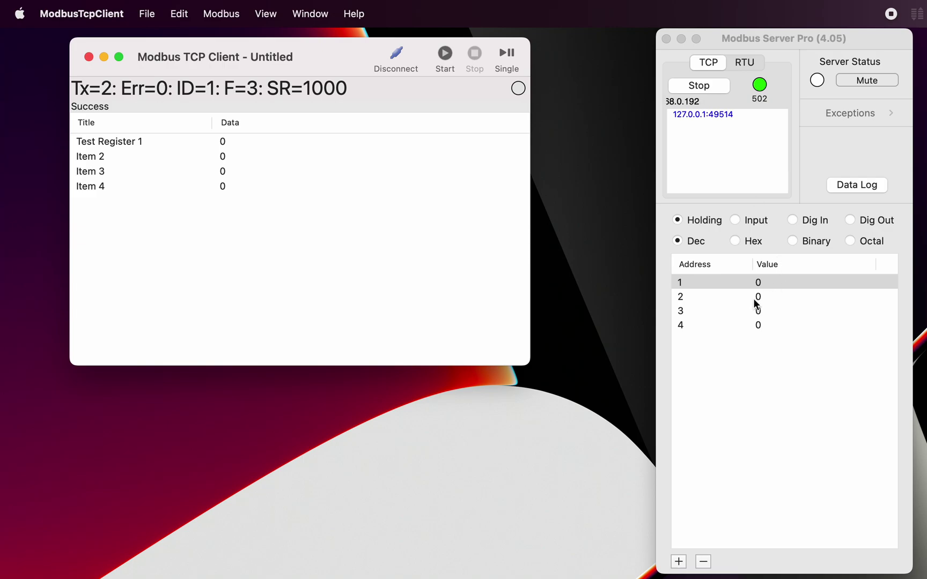
In the server's Holding table, give registers 1–4 the values 11, 22, 33 and 44
left_click(761, 285)
left_click(760, 285)
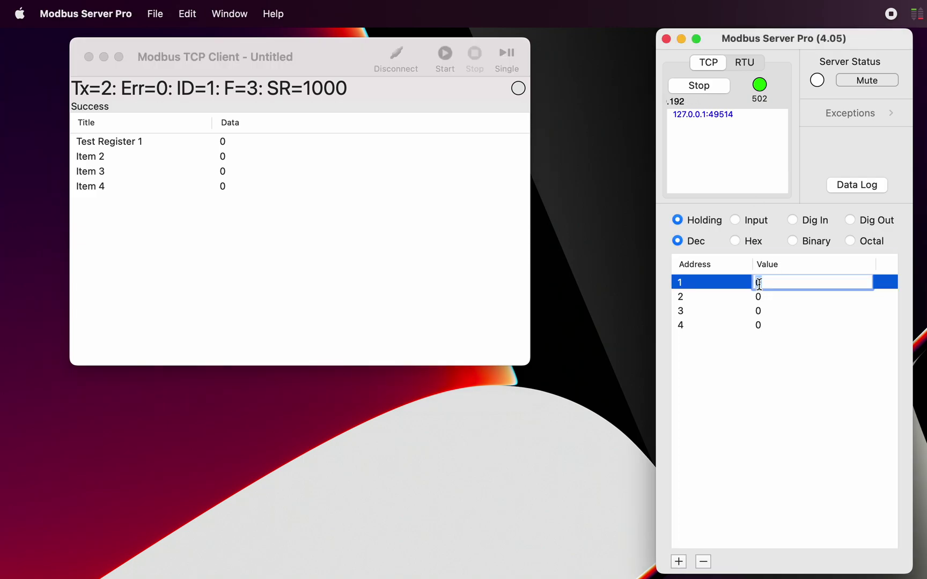
type("11")
key("Return")
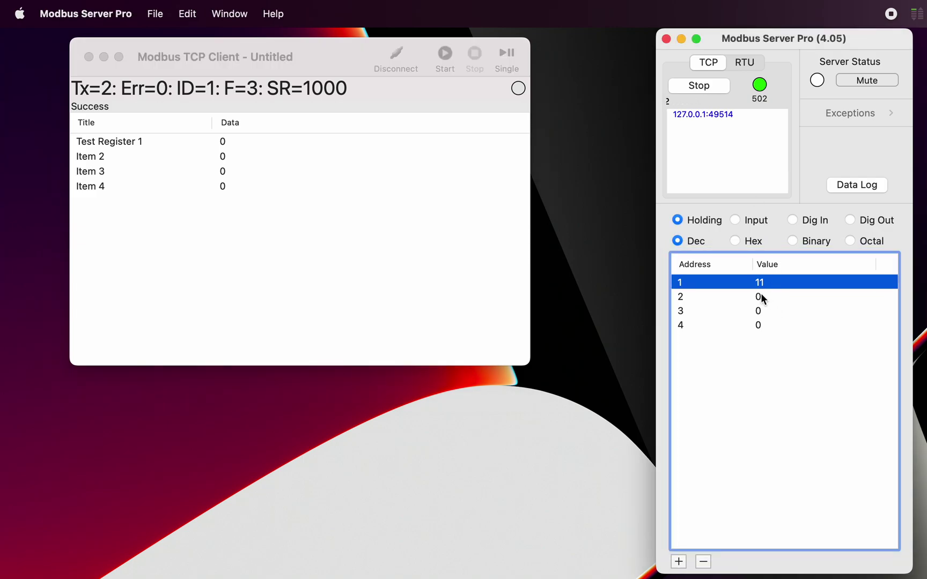
double_click(762, 299)
type("22")
key("Return")
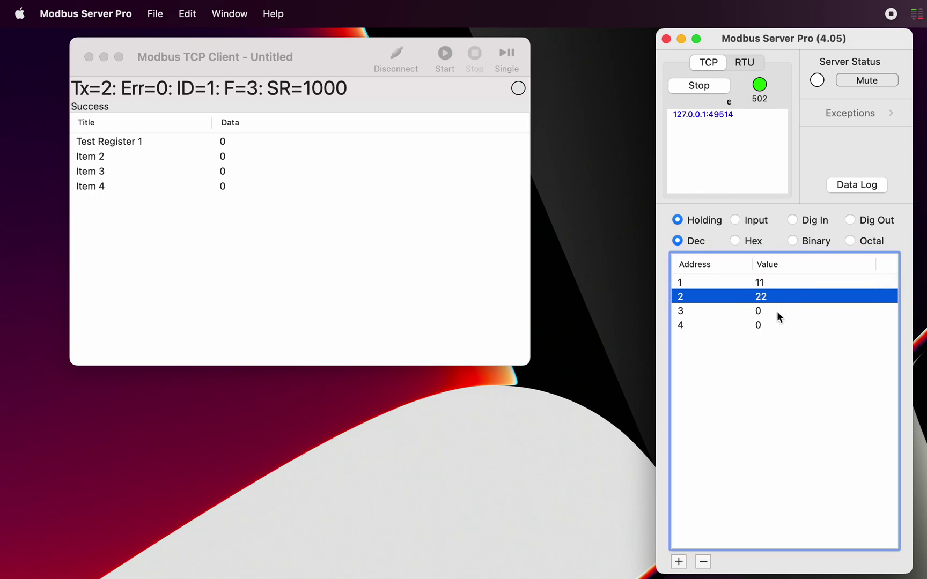
double_click(761, 309)
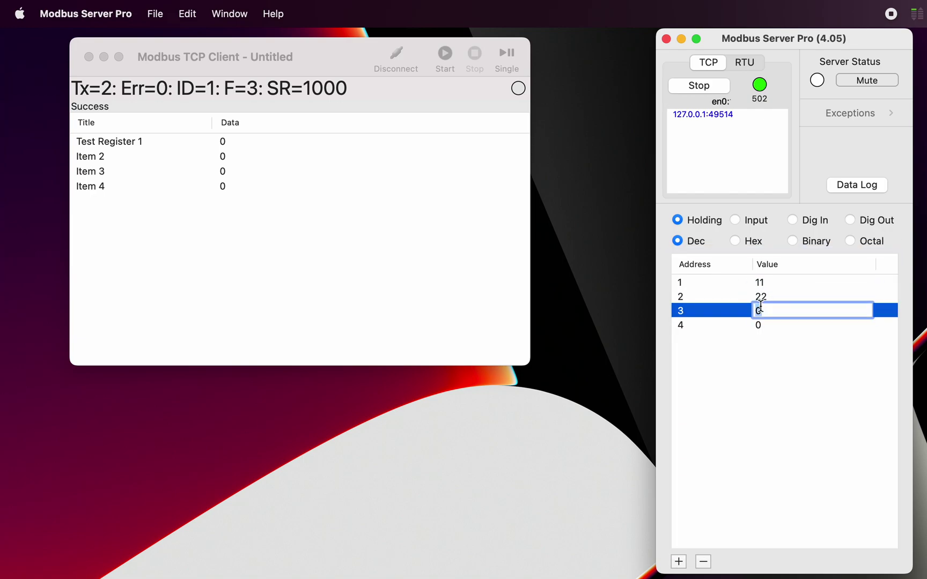
type("33")
key("Return")
double_click(761, 325)
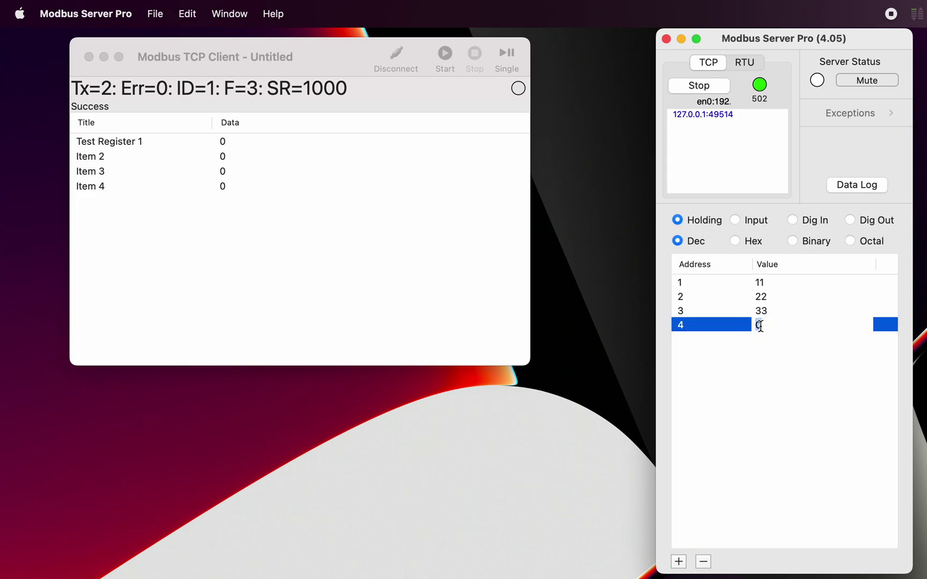
type("44")
key("Return")
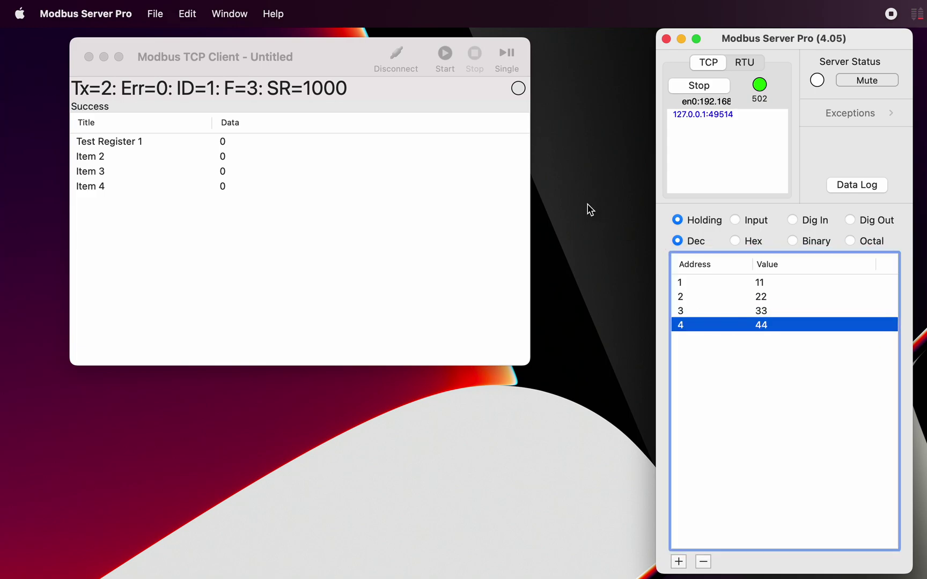
Do a single read in the client, which now shows 11, 22, 33 and 44
left_click(353, 55)
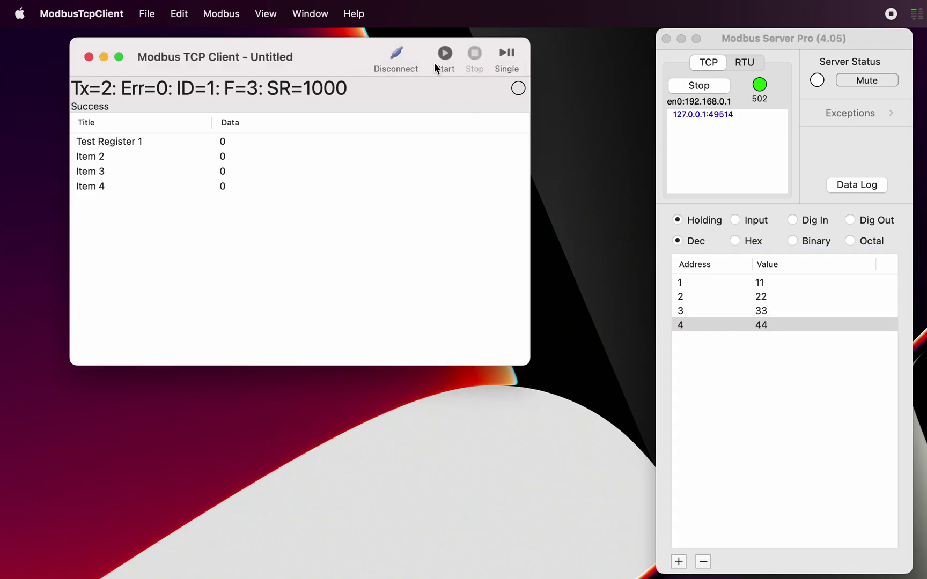
left_click(504, 51)
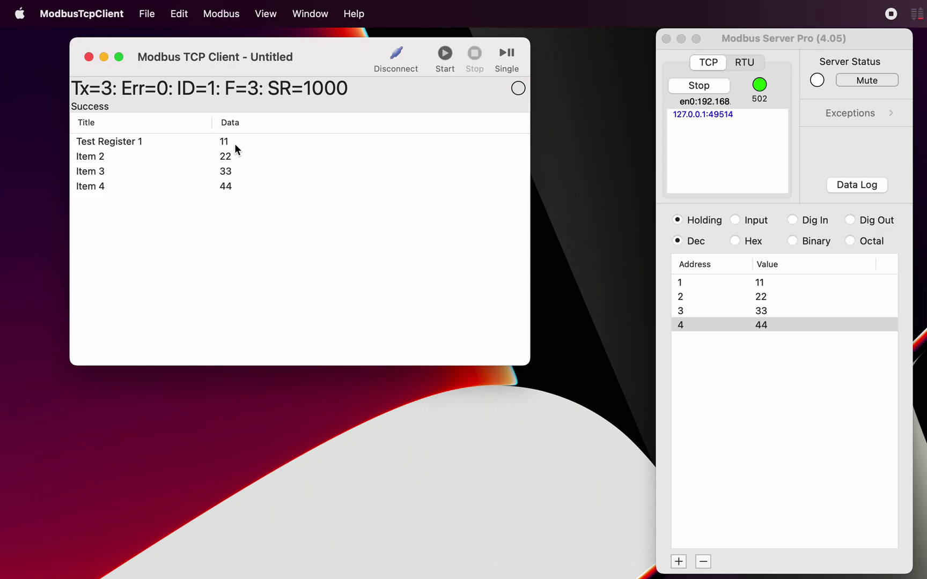
double_click(362, 97)
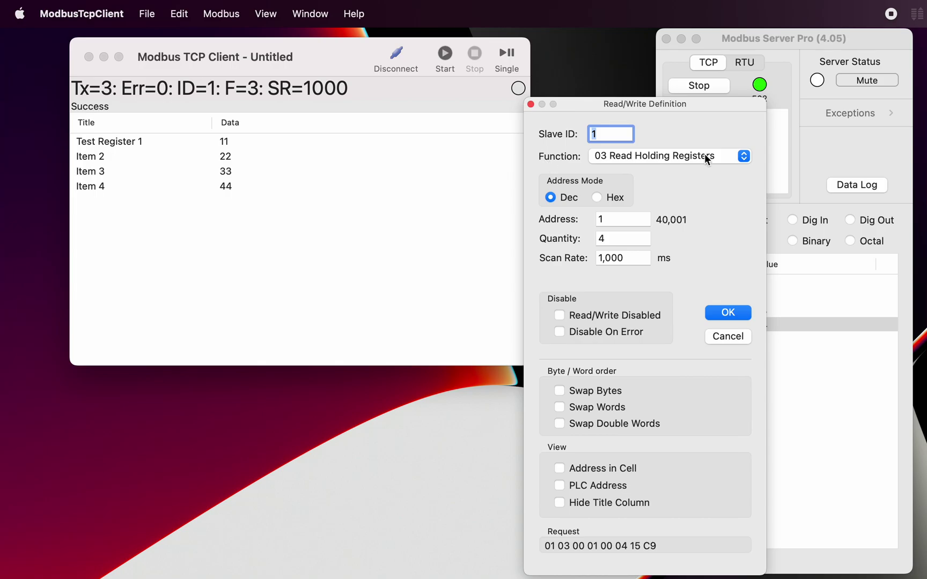
left_click(744, 156)
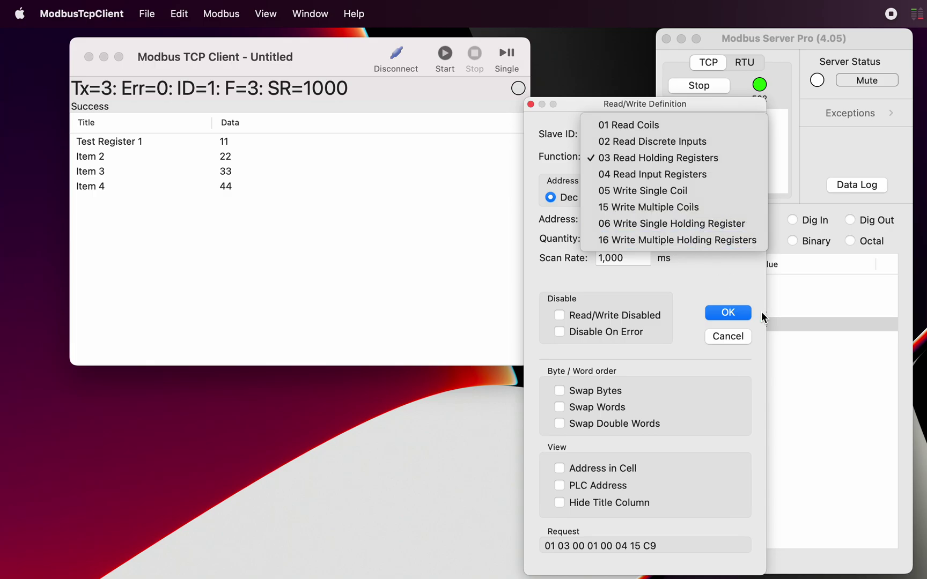
left_click(725, 338)
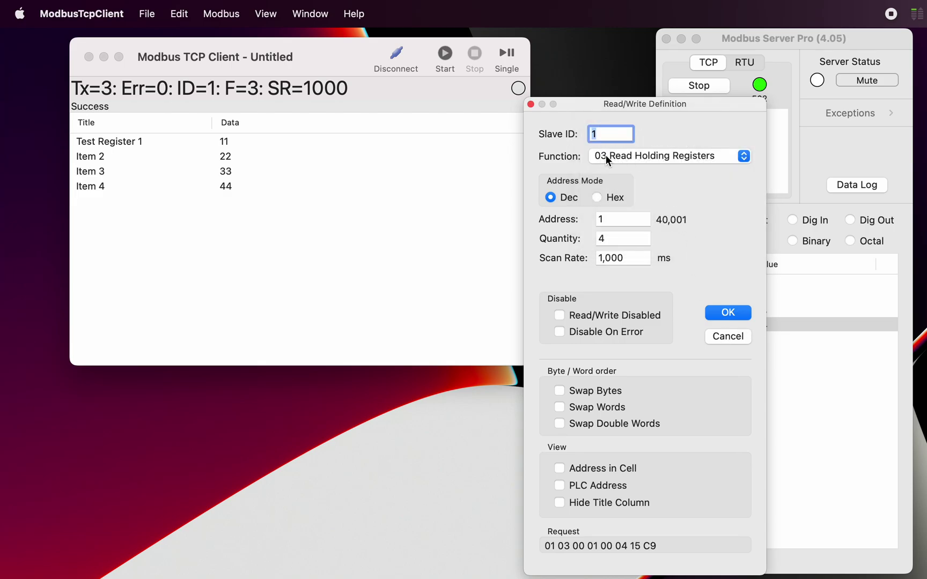
left_click(731, 336)
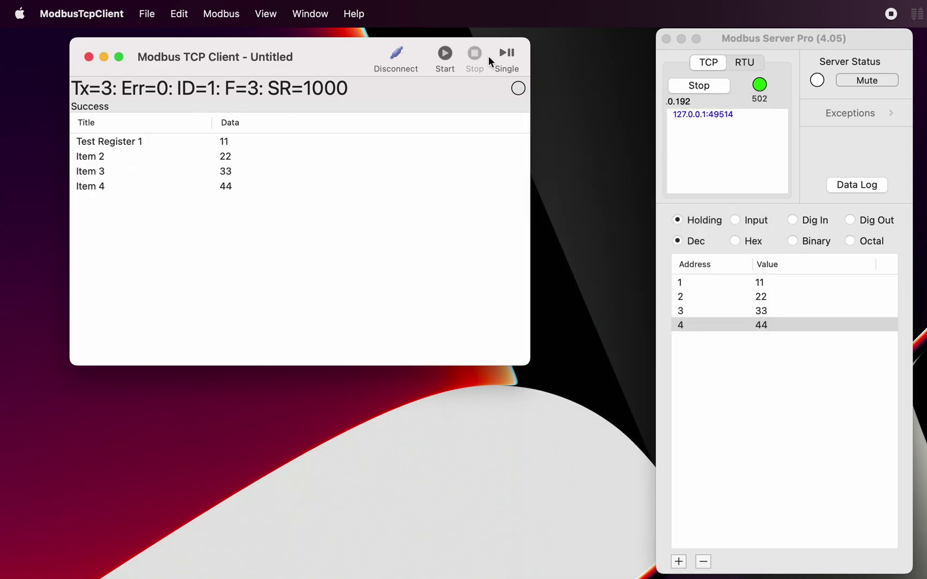
Re-read, then send 66 to Test Register 1 with close-on-success enabled
left_click(507, 54)
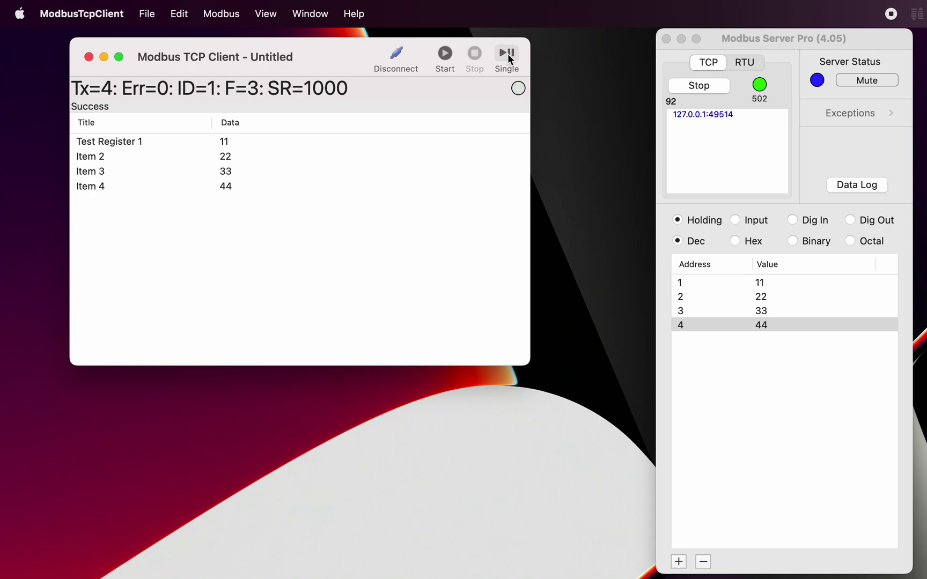
left_click(229, 143)
double_click(229, 144)
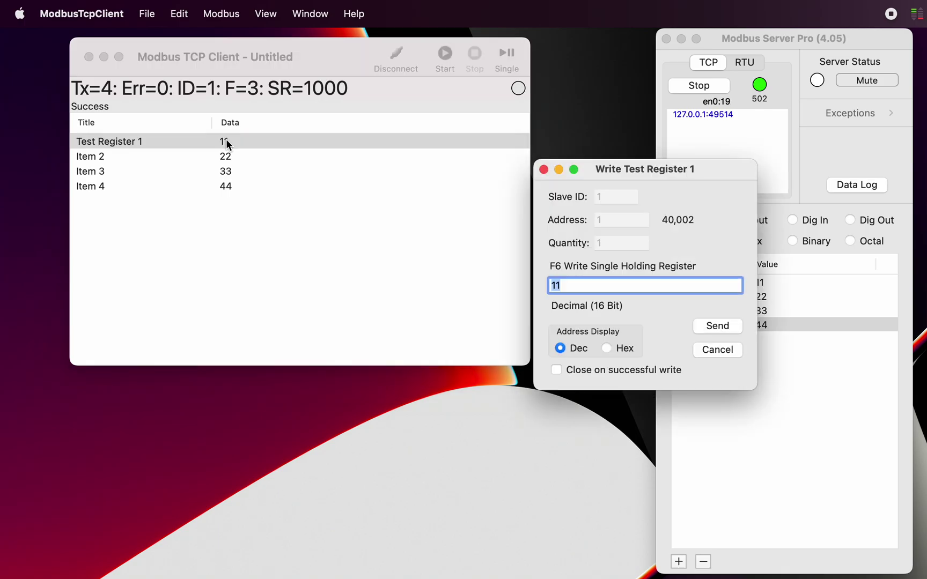
left_click_drag(658, 169, 571, 163)
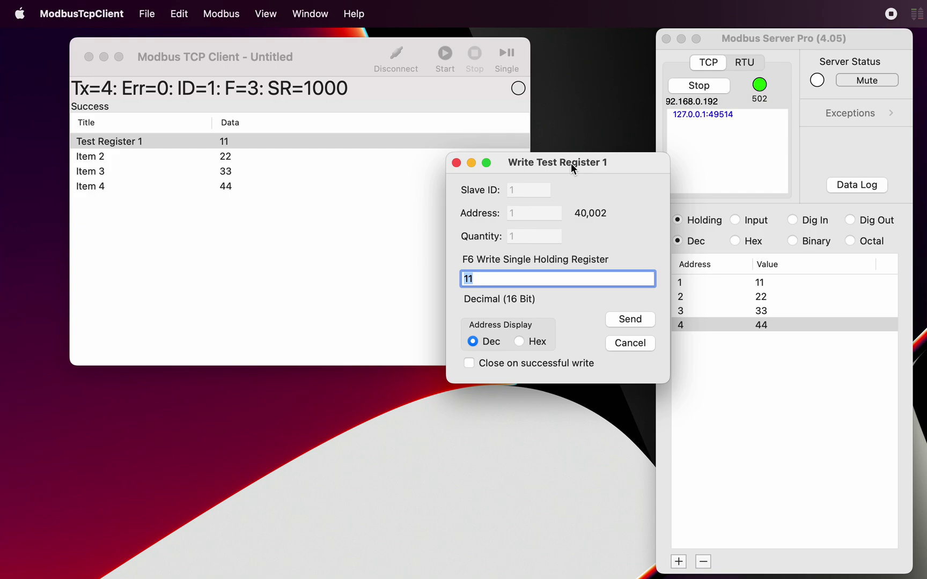
type("66")
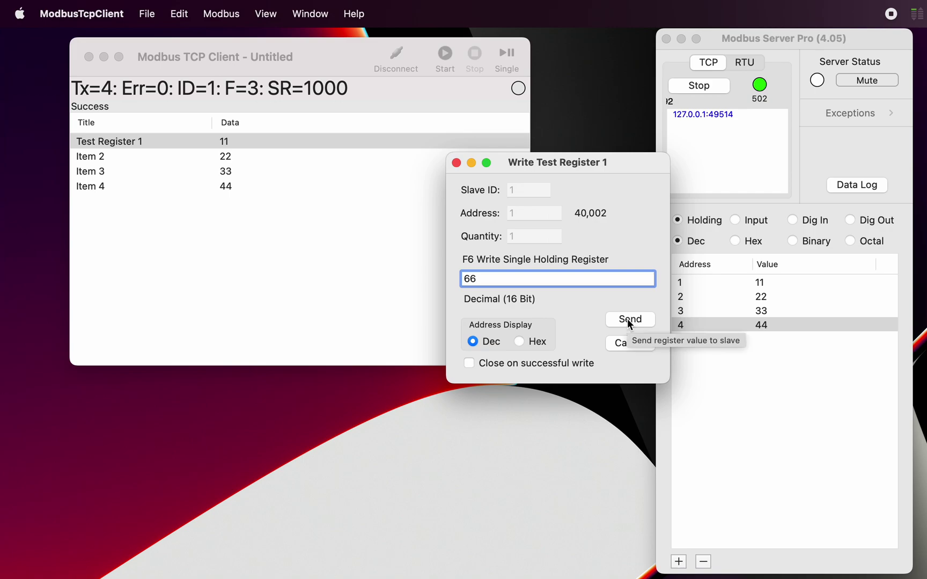
left_click(469, 364)
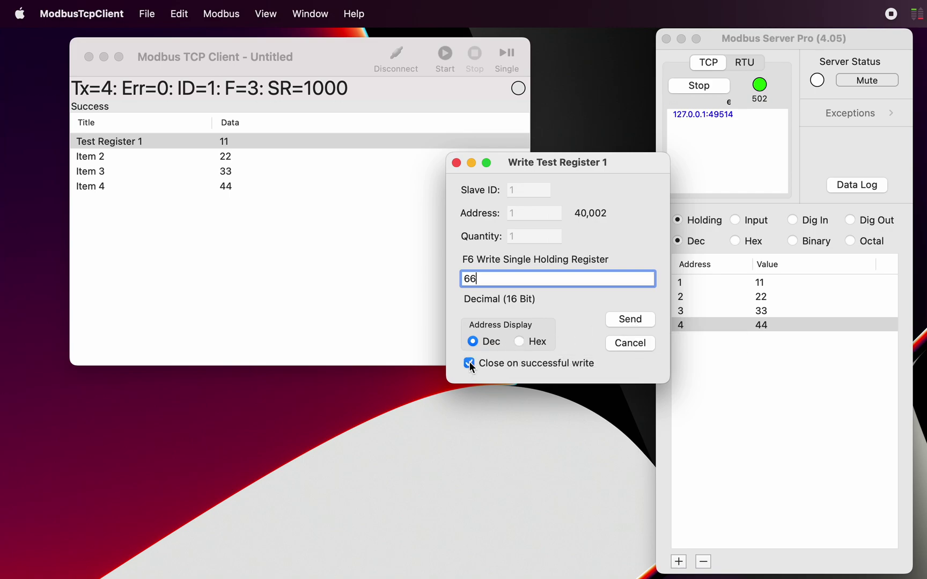
left_click(631, 320)
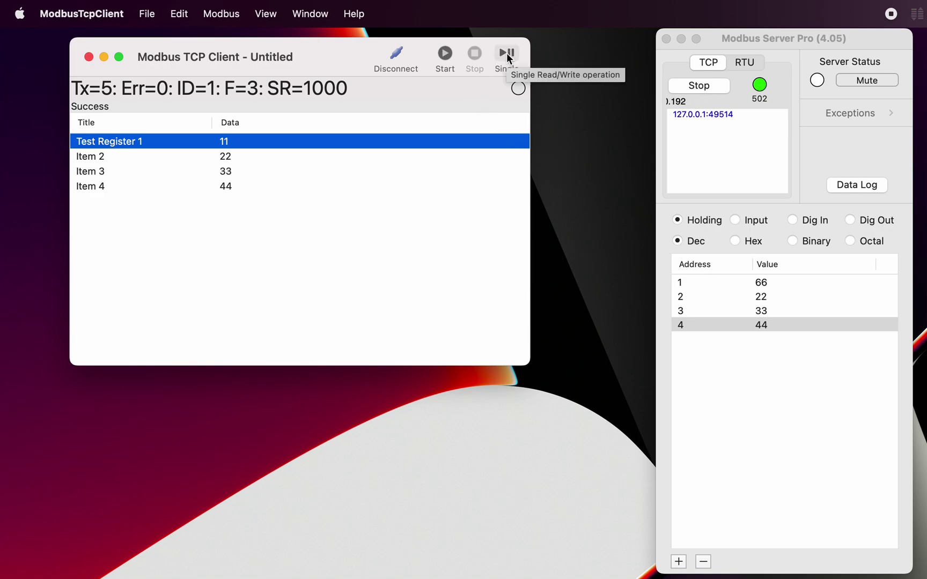
Refresh Test Register 1 to 66, write 77 to Item 3, and read back 66, 22, 77, 44
left_click(507, 53)
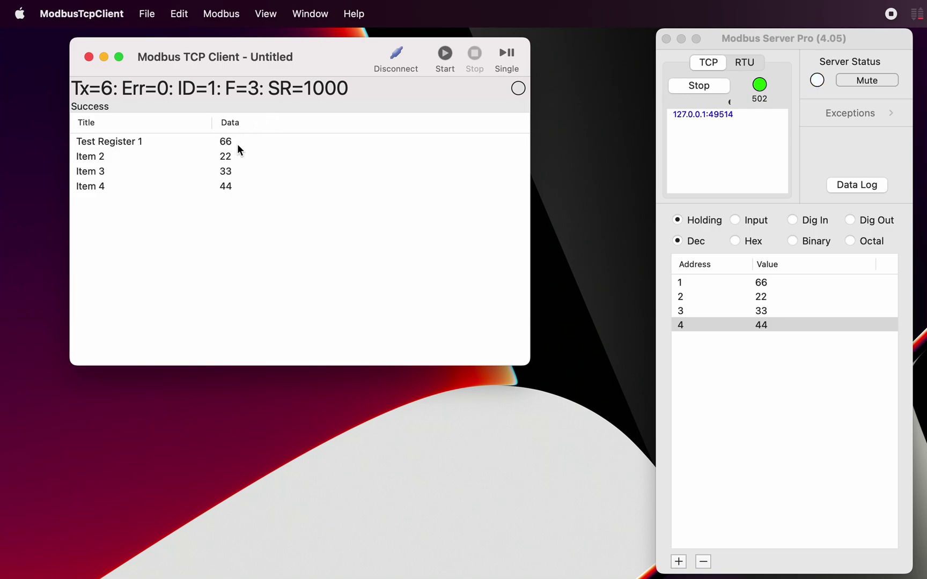
double_click(228, 170)
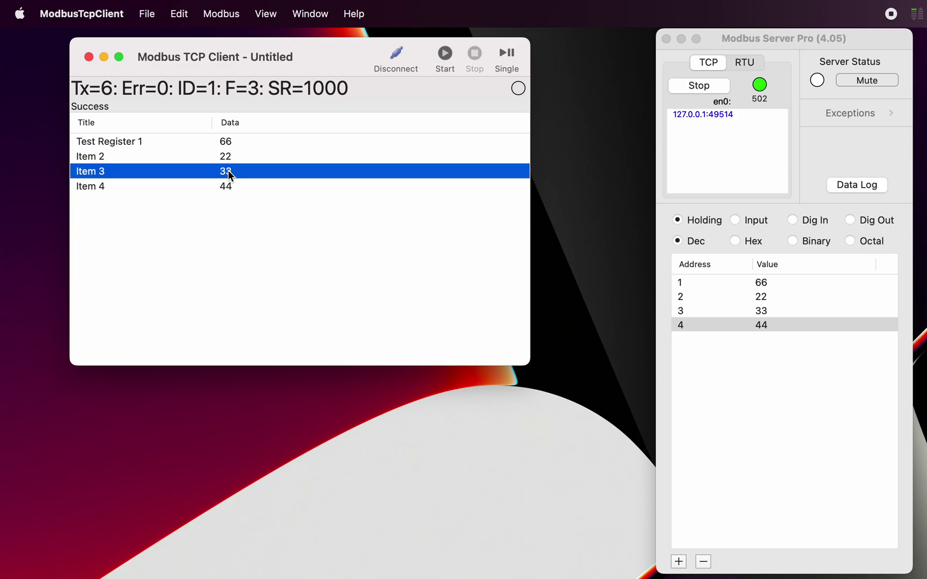
key("BackSpace")
key("BackSpace")
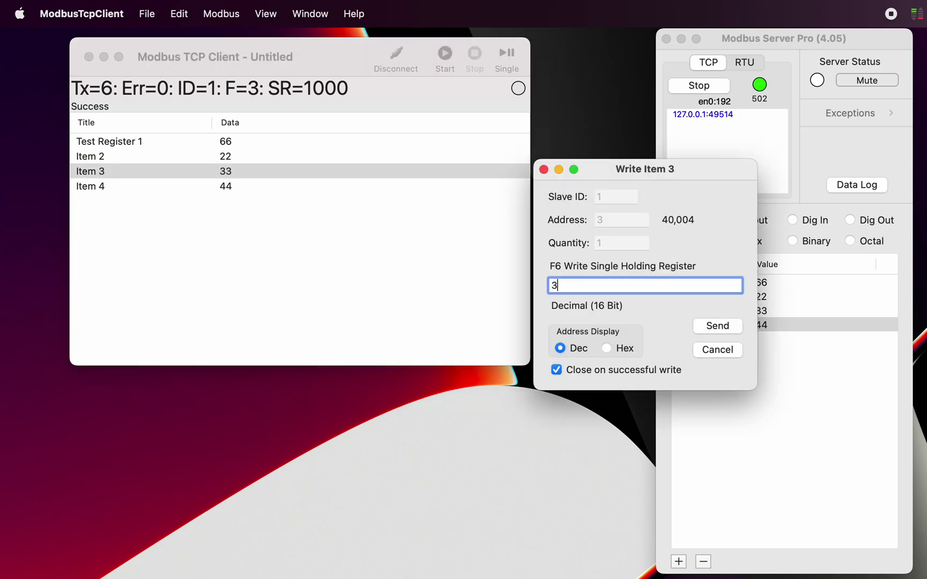
type("44")
key("BackSpace")
double_click(686, 291)
type("77")
left_click(720, 327)
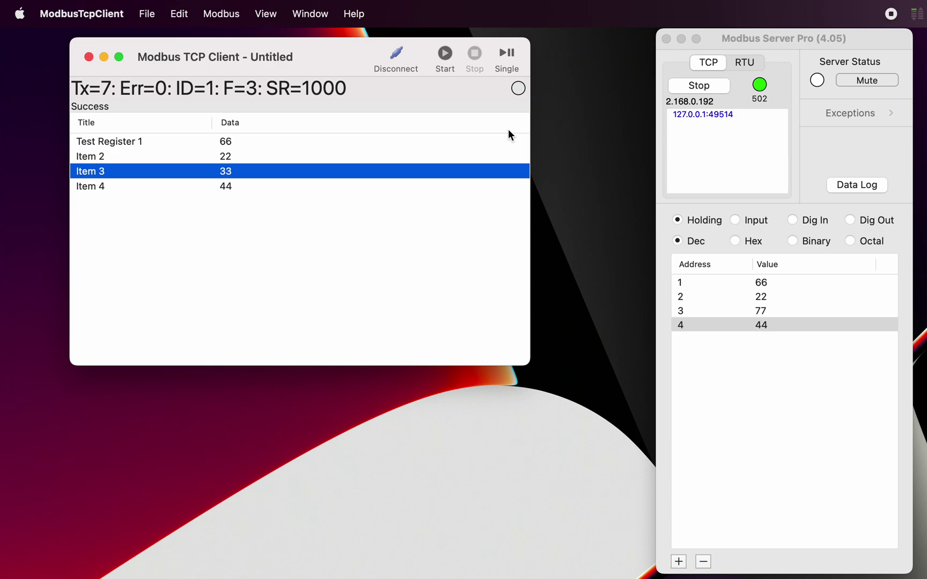
left_click(508, 52)
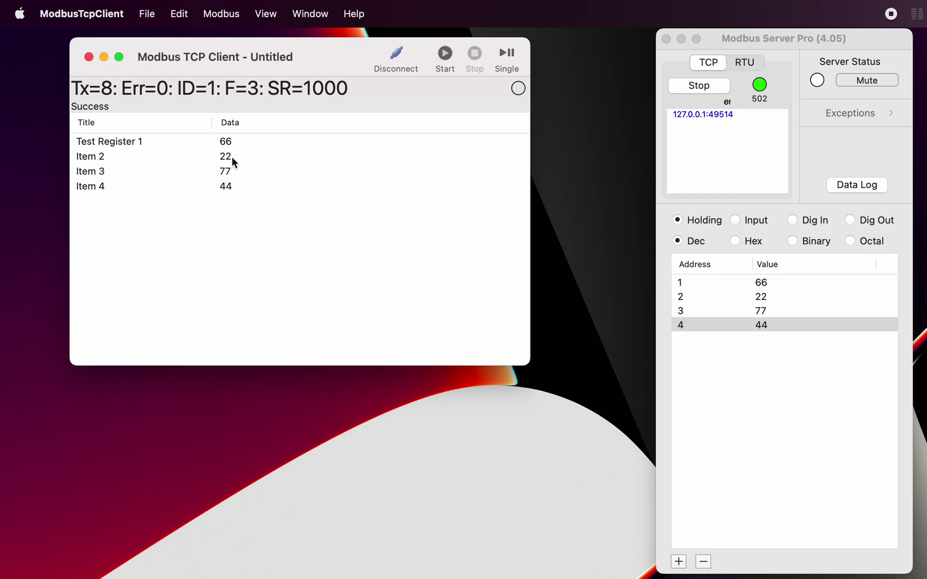
Change the Read/Write Definition's function code to 16 Write Multiple Holding Registers
double_click(376, 96)
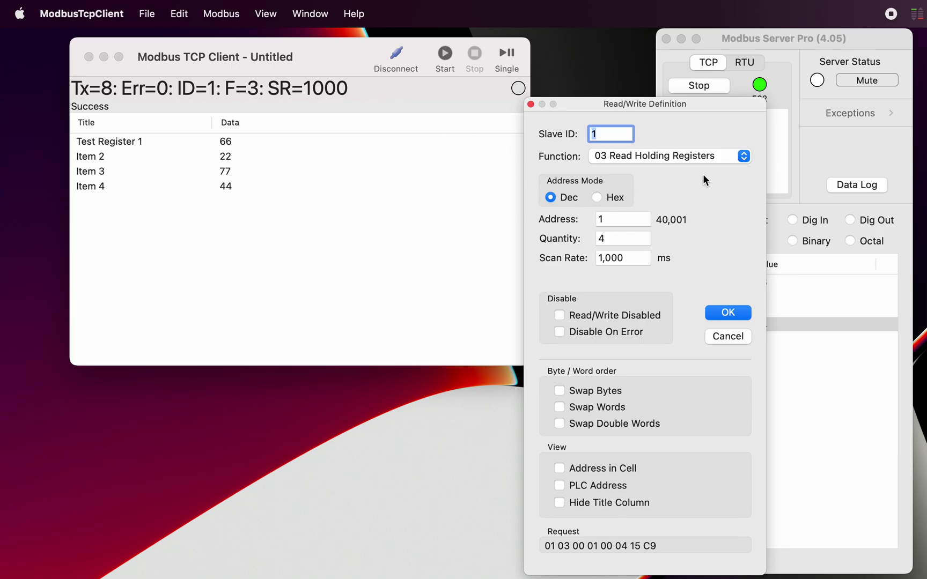
left_click(741, 154)
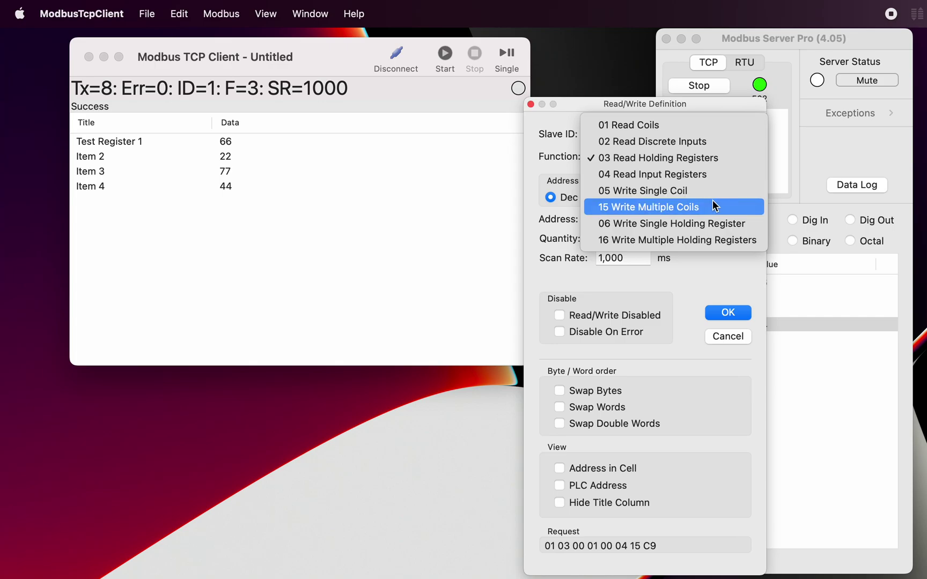
left_click(697, 239)
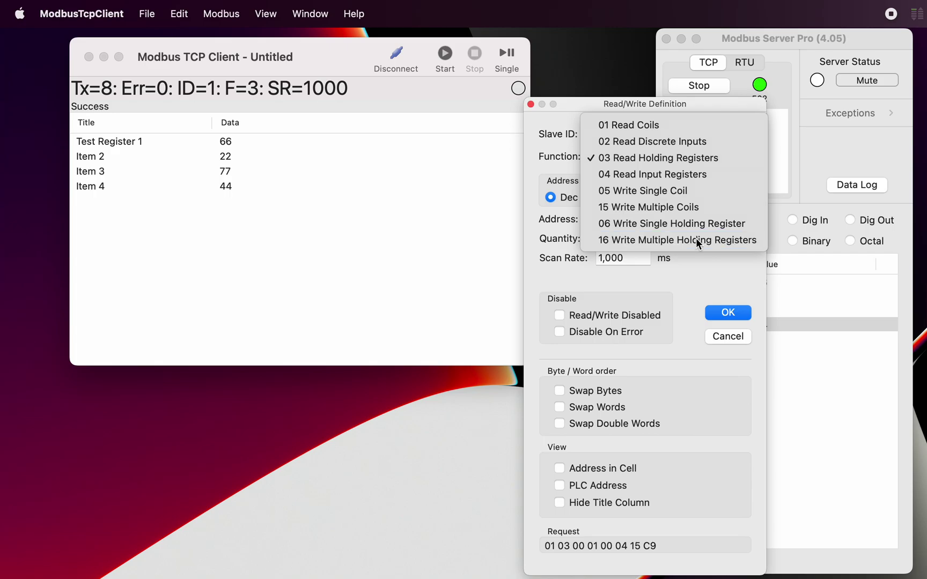
left_click(724, 311)
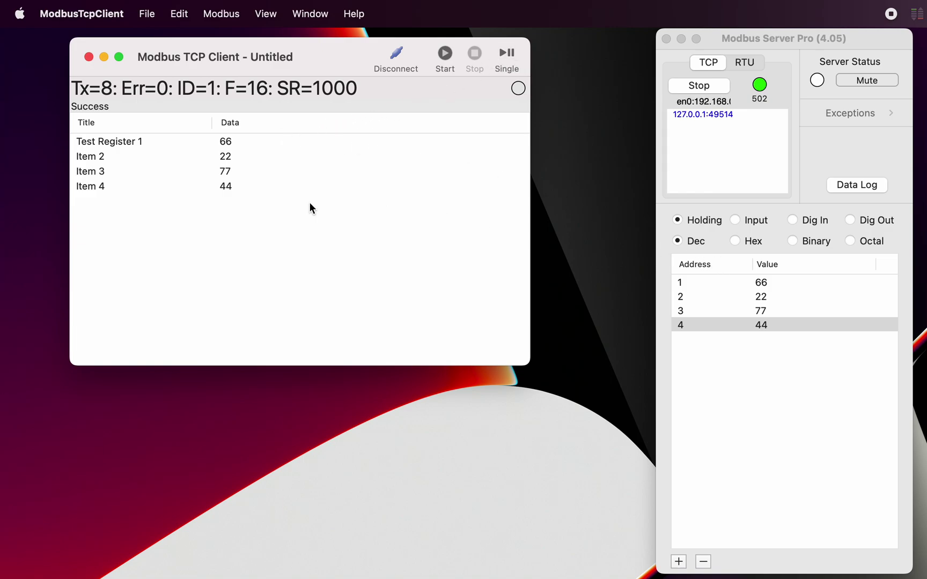
Replace Item 2's value 22 with 1234 in the client table
left_click(229, 156)
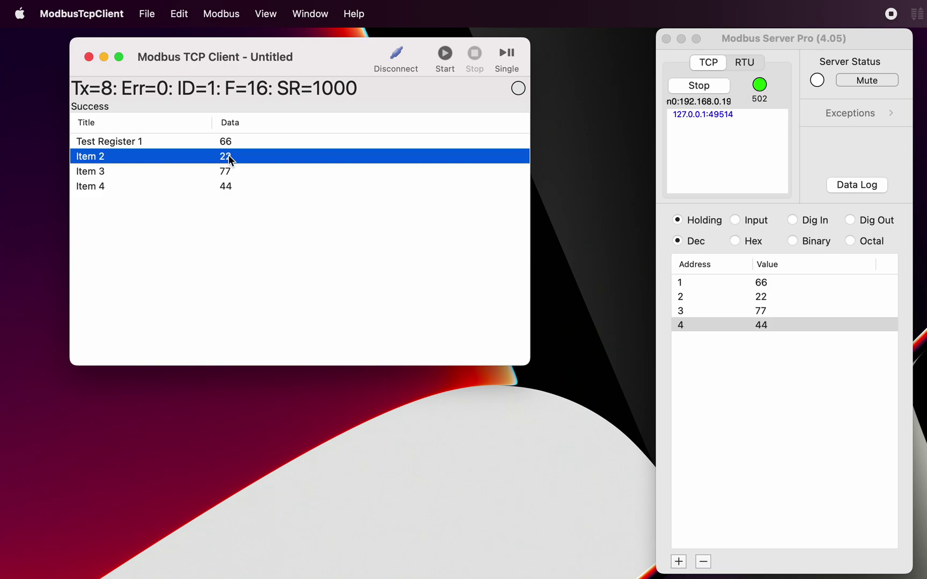
double_click(229, 157)
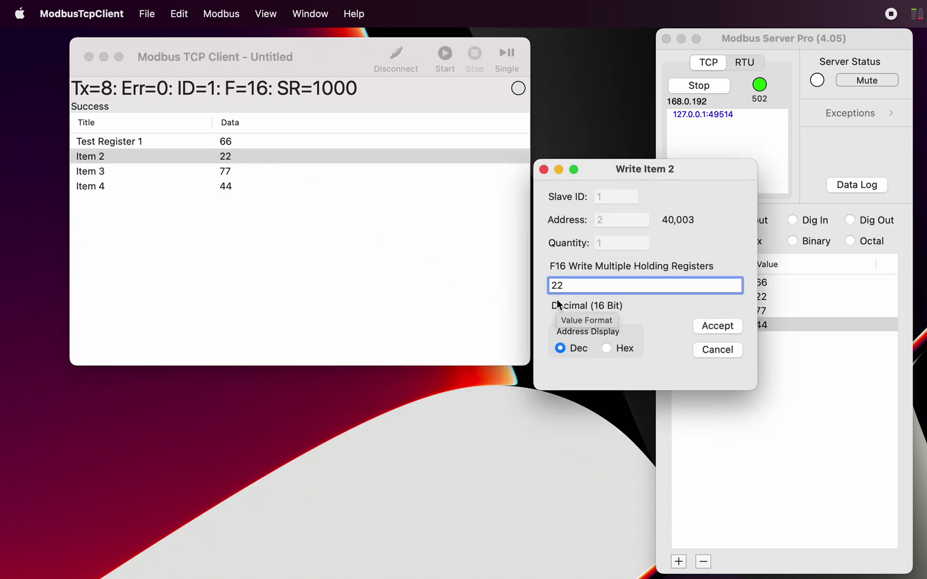
key("BackSpace")
key("super+a")
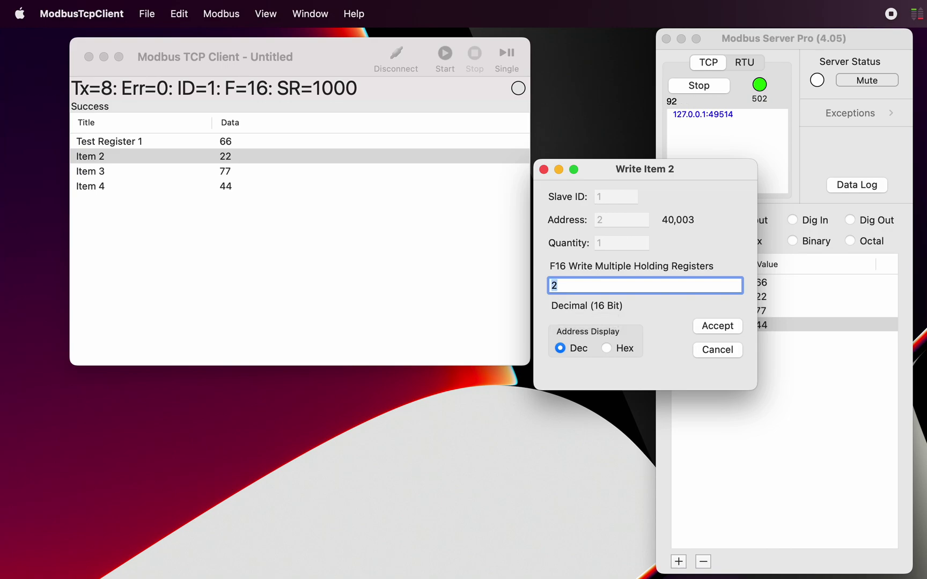
type("1234")
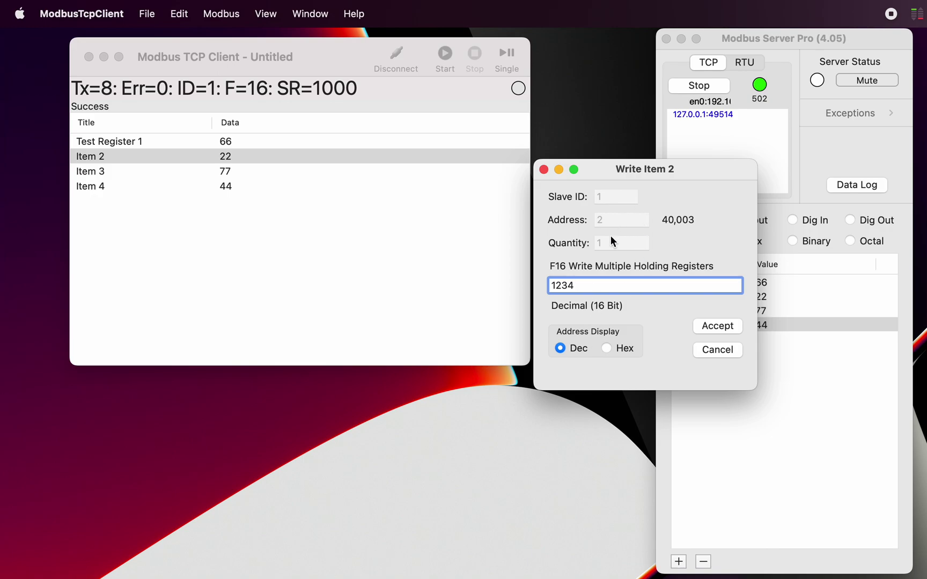
left_click(714, 327)
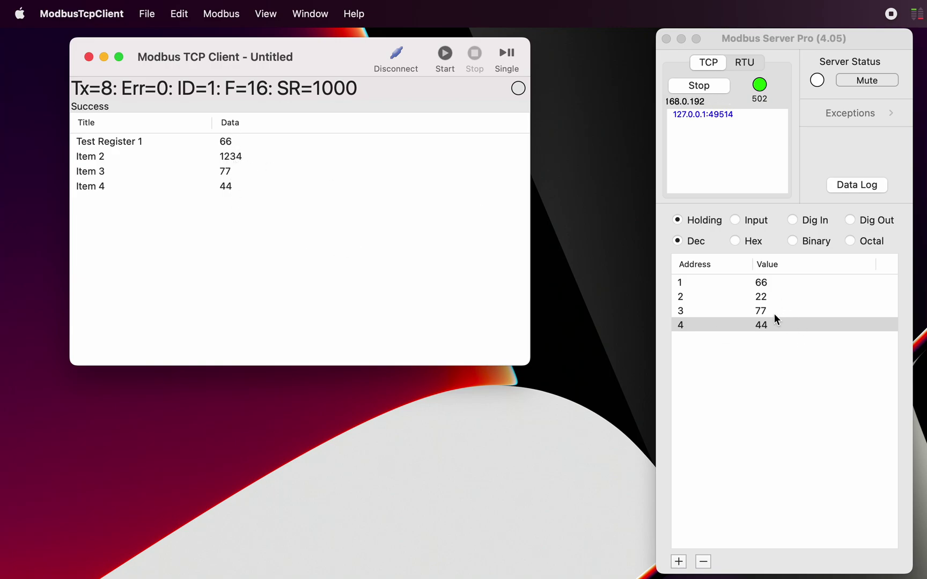
Replace Item 3's value 77 with 5678 in the client table
double_click(229, 173)
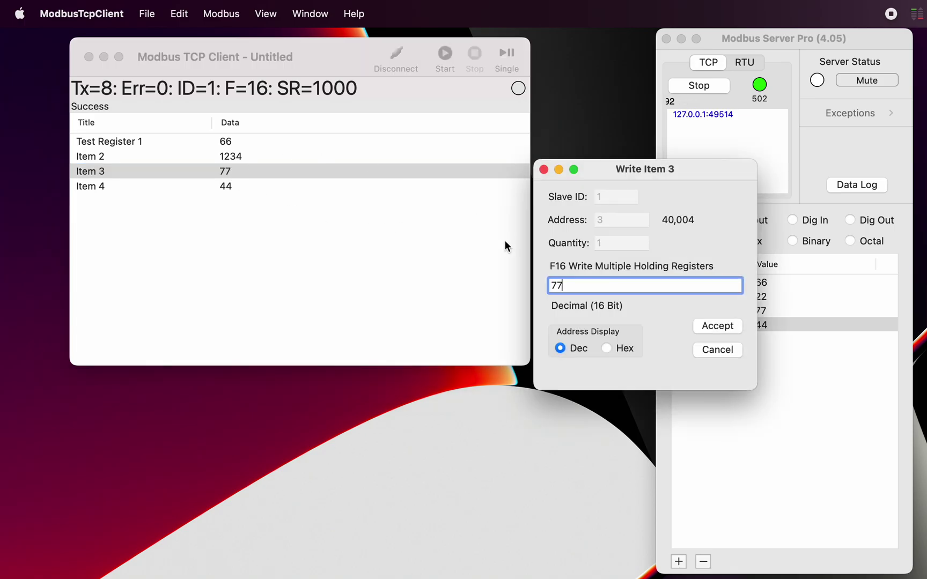
key("BackSpace")
key("super+a")
type("5678")
left_click(714, 325)
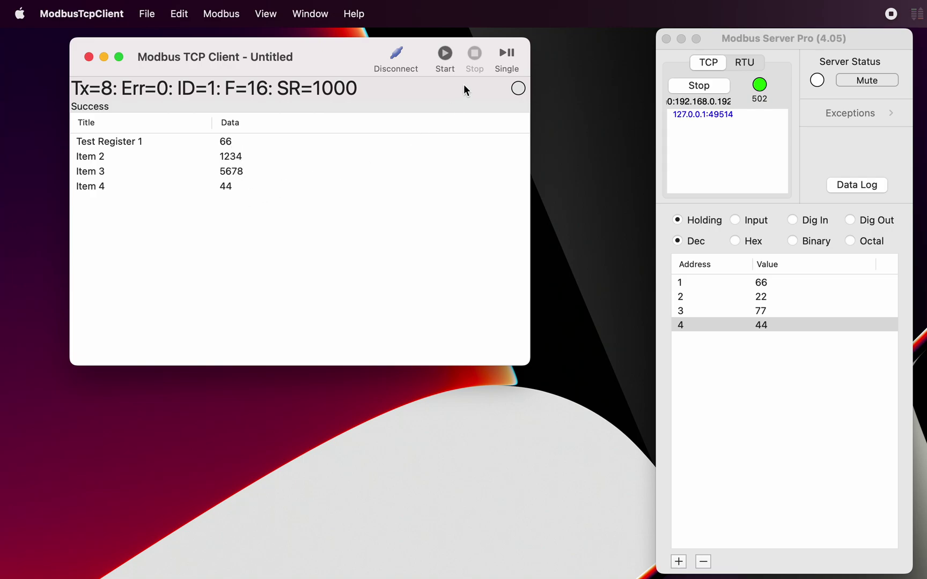
Run one write transaction so the server registers hold 66, 1234, 5678 and 44
left_click(507, 52)
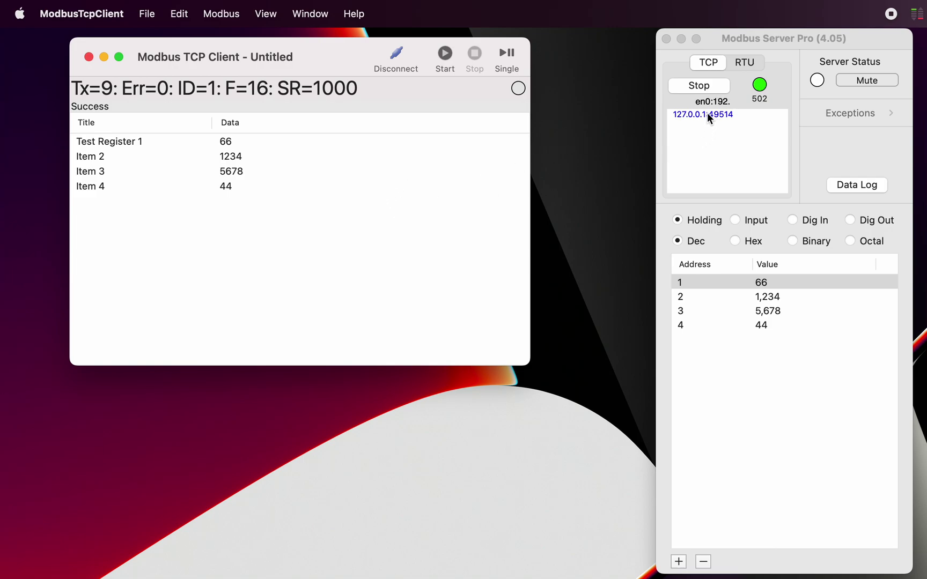
Disconnect from Modbus Server Pro and connect to it again
left_click(398, 53)
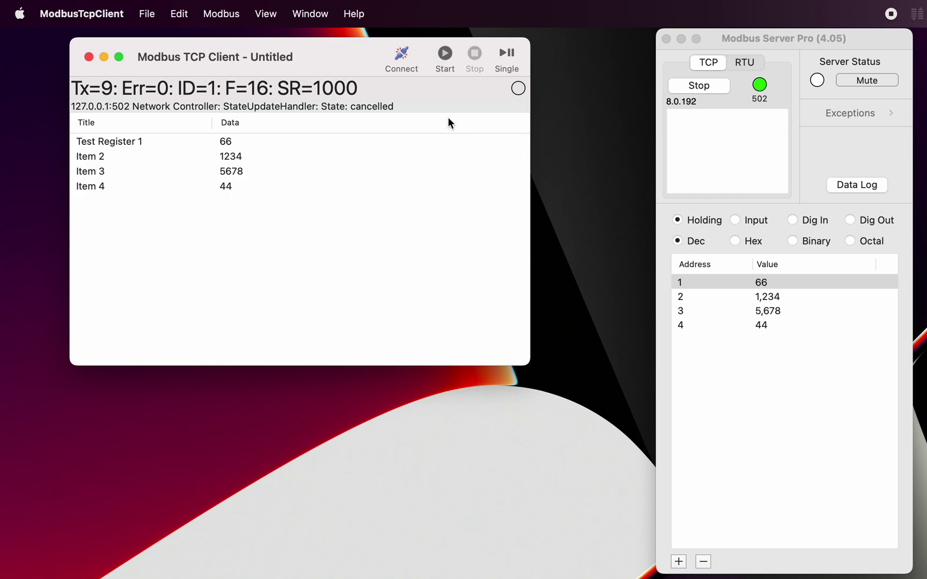
left_click(408, 62)
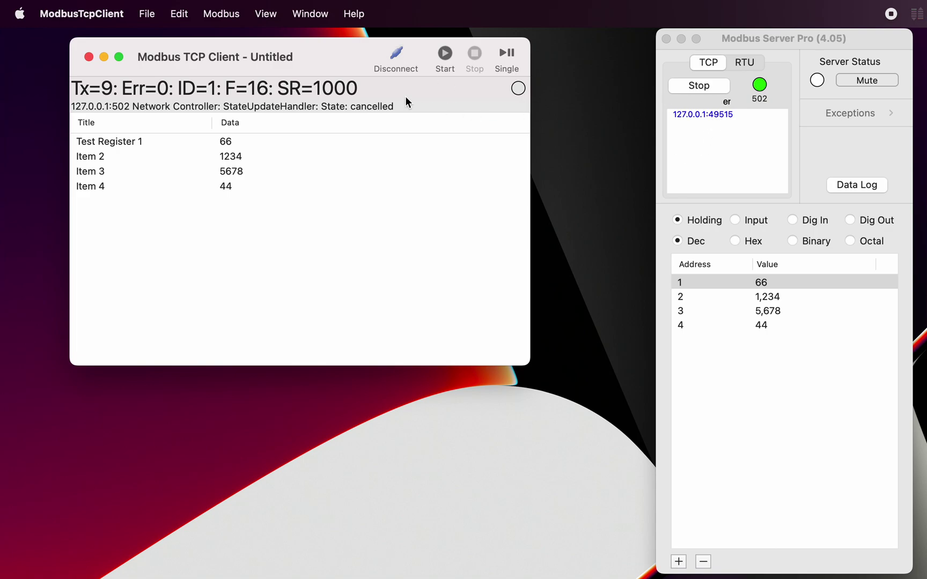
Send one transaction, poll continuously to Tx=33 without errors, then stop and disconnect
left_click(507, 55)
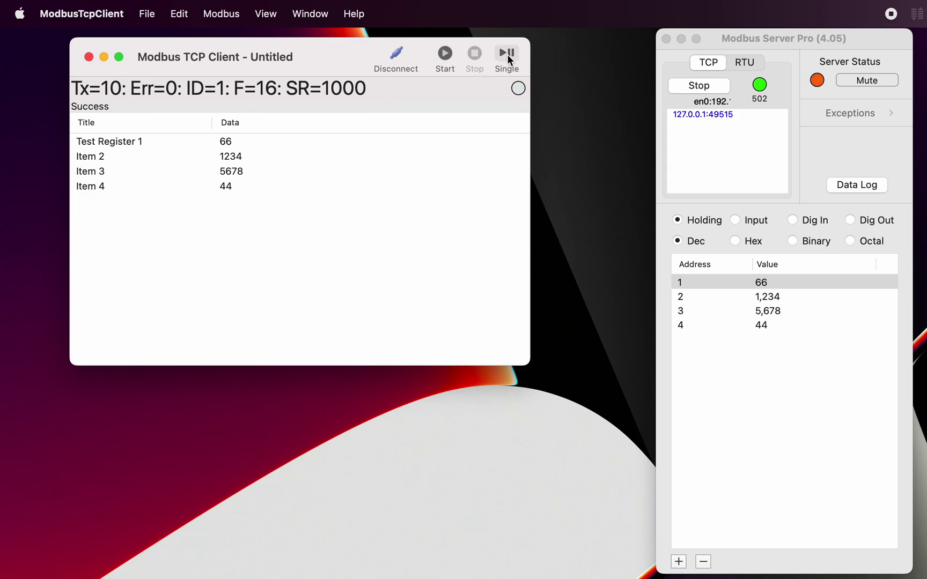
left_click(445, 54)
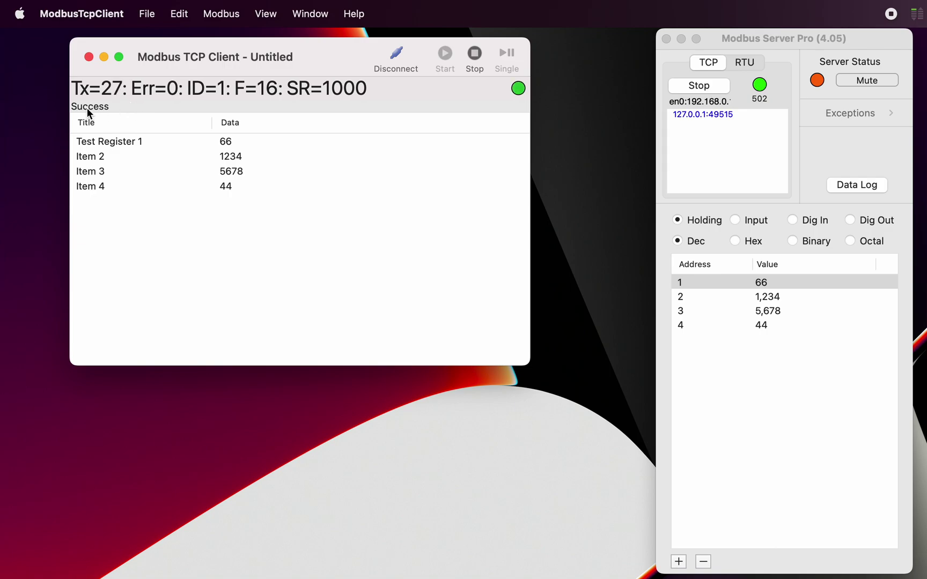
left_click(475, 58)
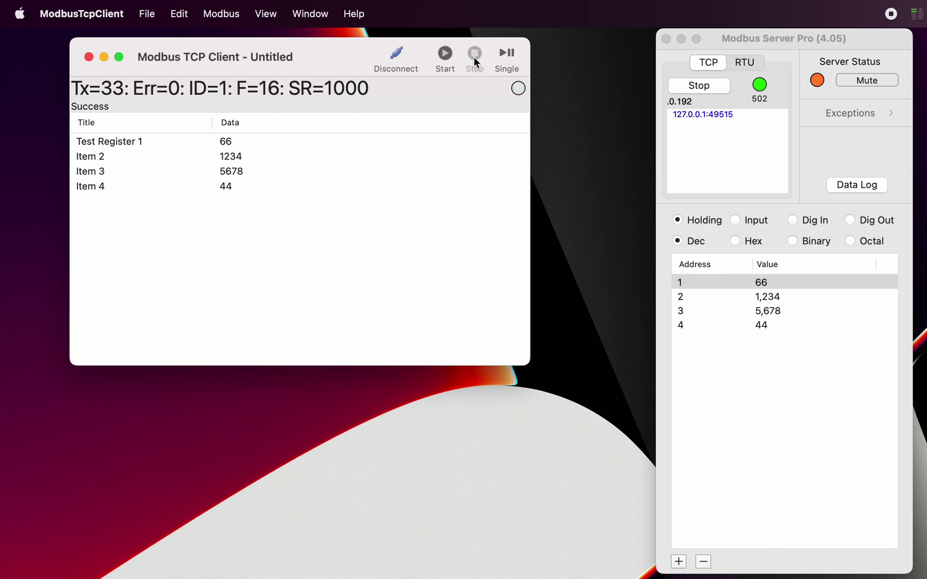
left_click(399, 56)
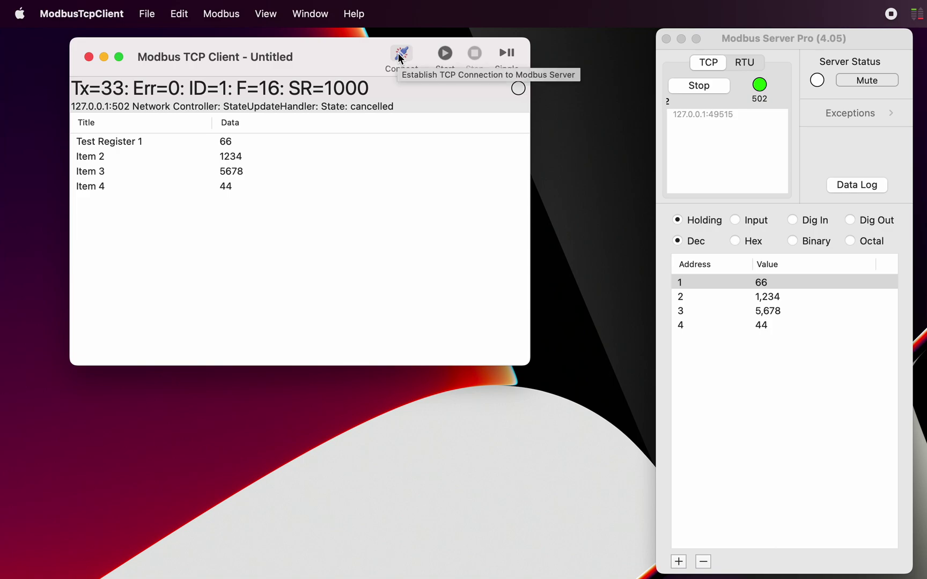